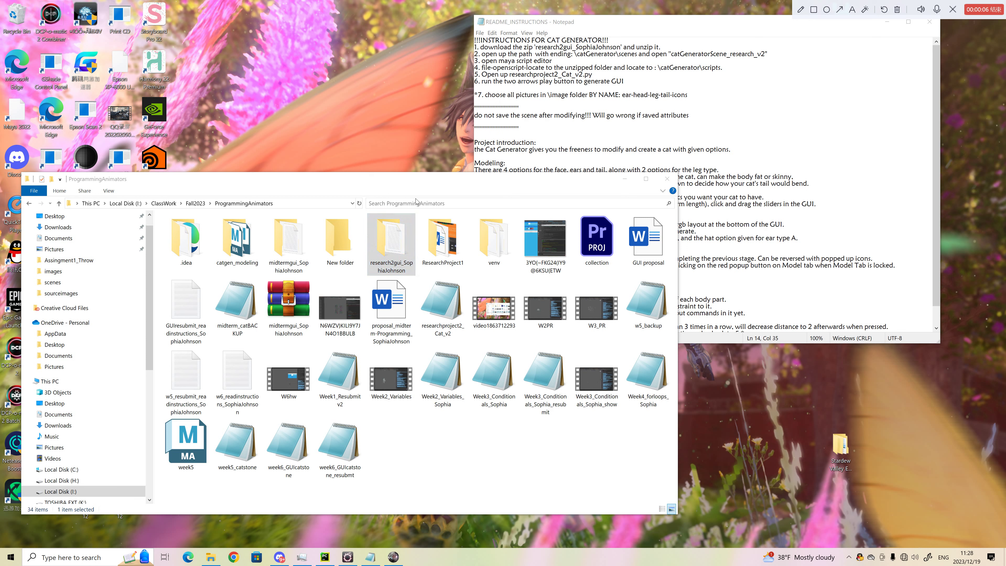
Place File Explorer beside Notepad and open the research2gui project folder.
drag(678, 234, 564, 186)
drag(450, 182, 351, 141)
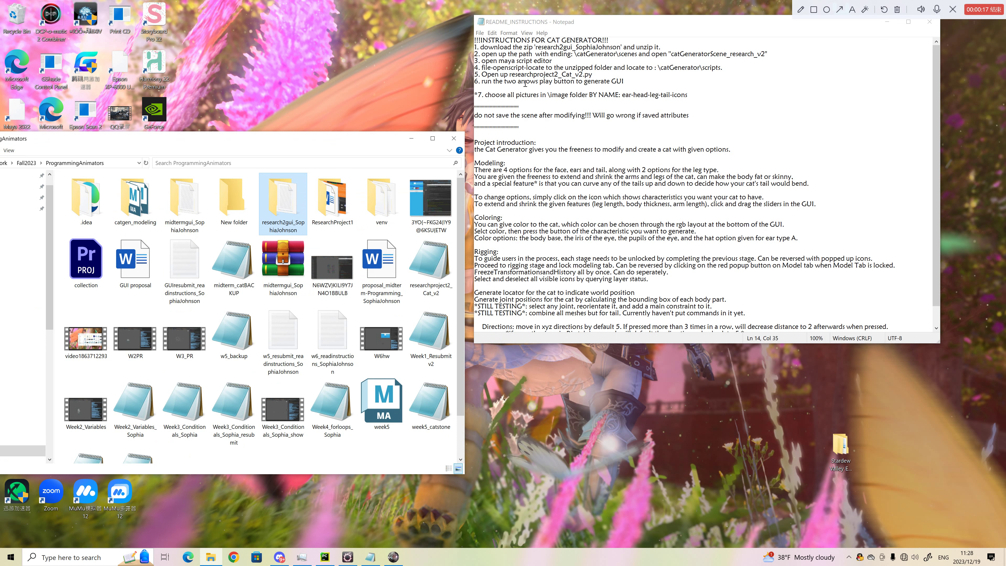
double_click(285, 204)
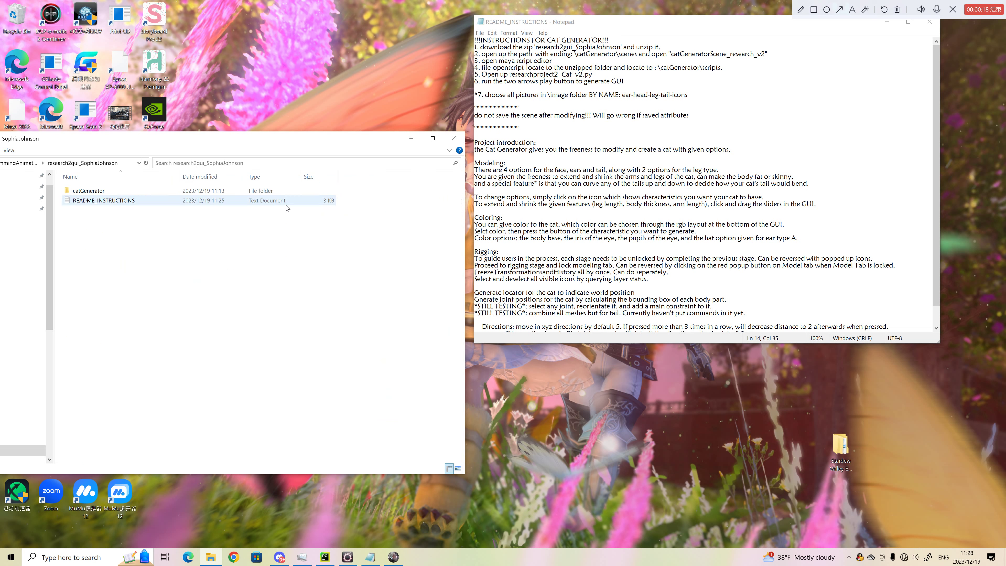
drag(218, 142, 330, 149)
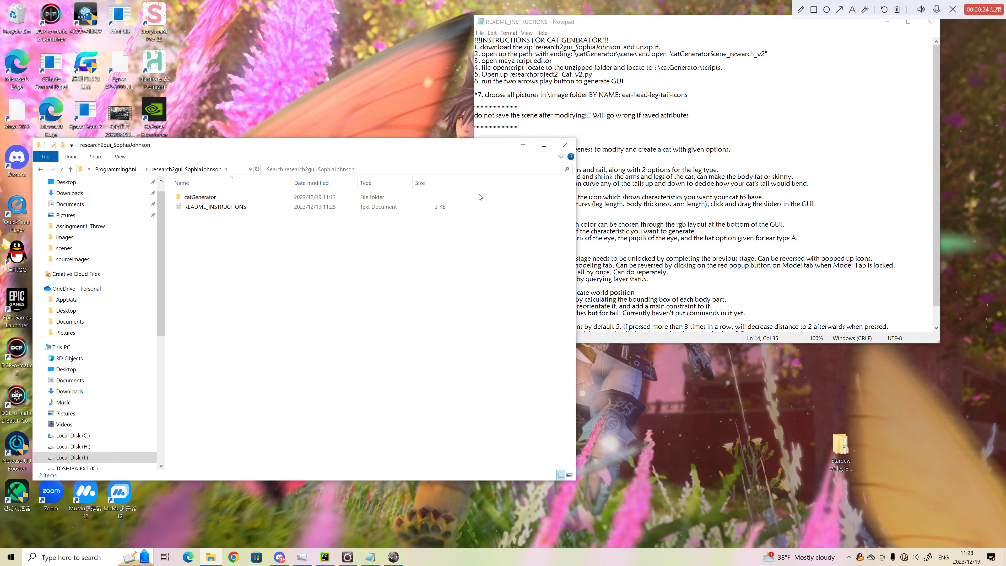
Go into catGenerator > scenes and open catGeneratorScene_research_v2 in Maya.
click(276, 200)
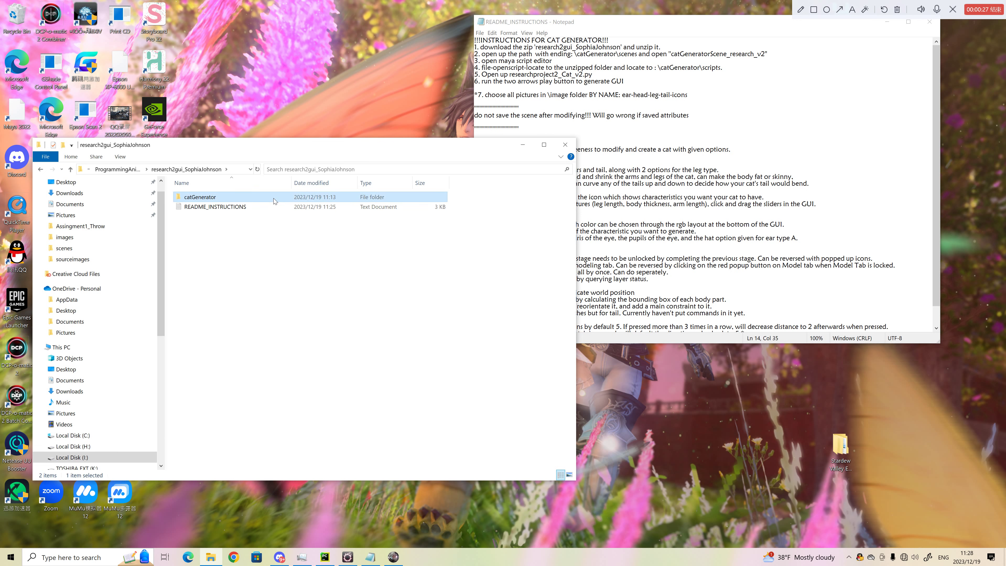
double_click(265, 199)
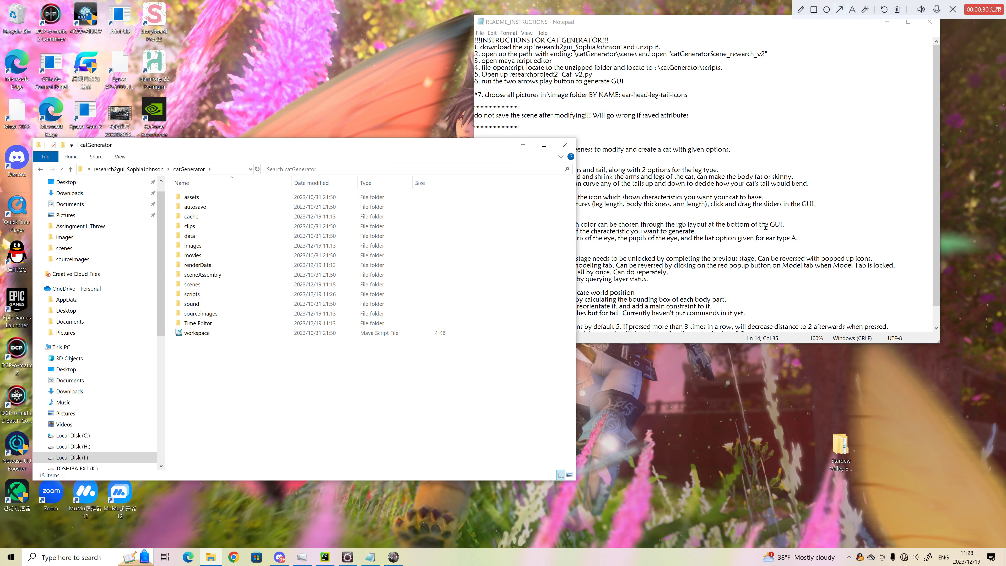
scroll(764, 226, down, 1)
double_click(221, 284)
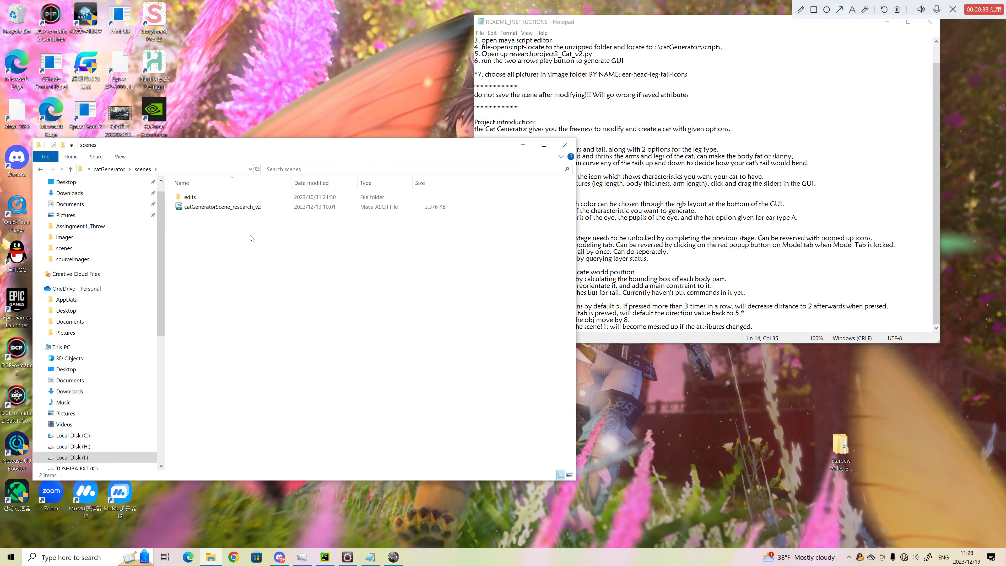
double_click(234, 213)
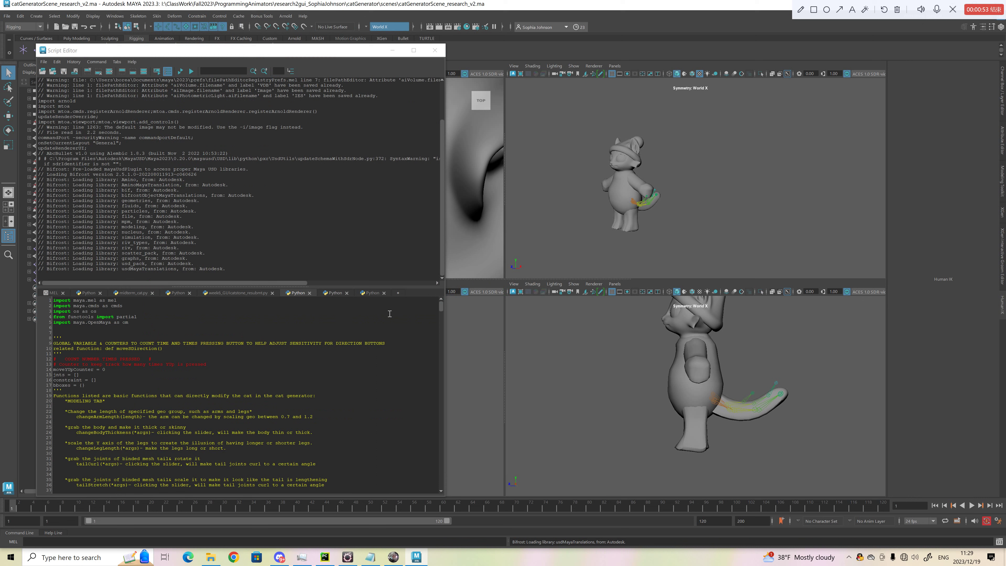
Add a Python tab in the Script Editor and open researchproject2_Cat_v2.py from catGenerator/scripts in Notepad.
click(398, 292)
click(491, 283)
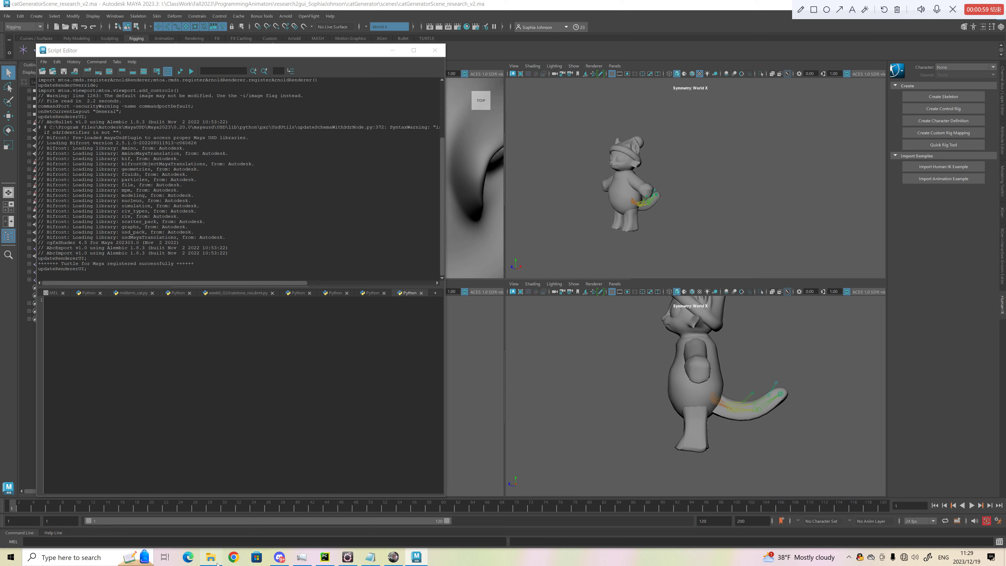
click(211, 557)
click(109, 169)
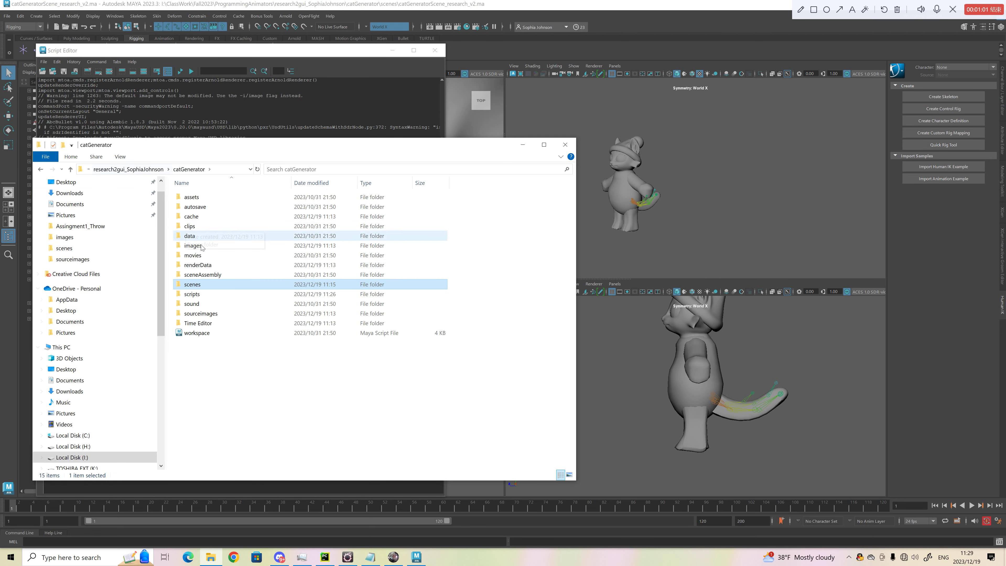
double_click(210, 294)
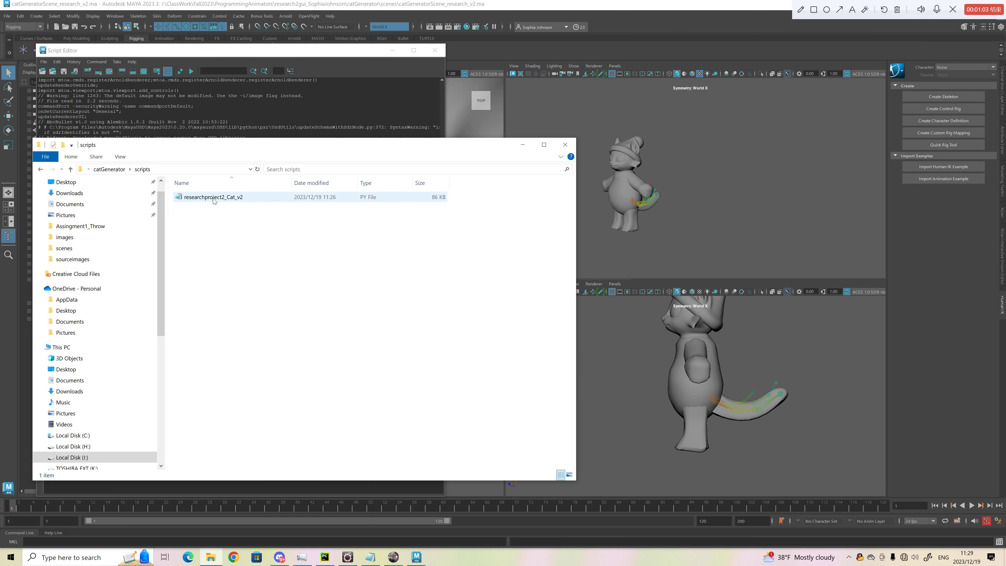
double_click(213, 197)
Copy the whole researchproject2_Cat_v2 script from Notepad into Maya's Python tab and execute it.
click(589, 285)
key(ctrl+a)
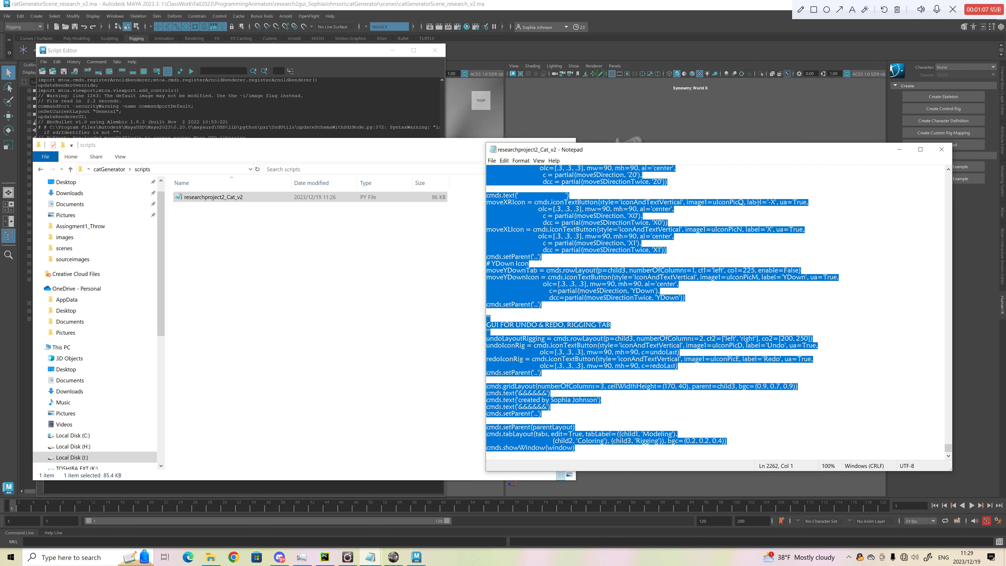
click(899, 150)
click(525, 145)
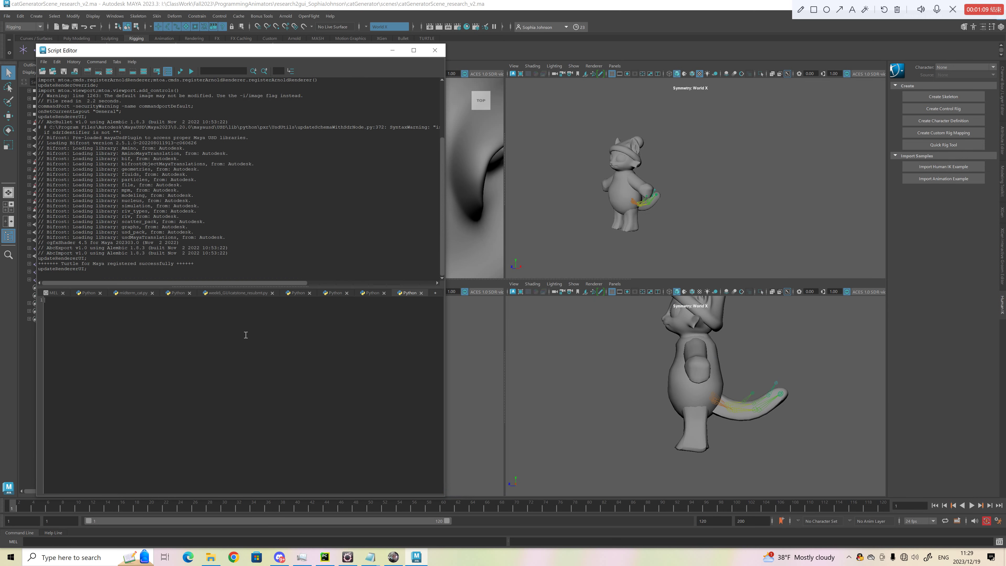
key(ctrl+v)
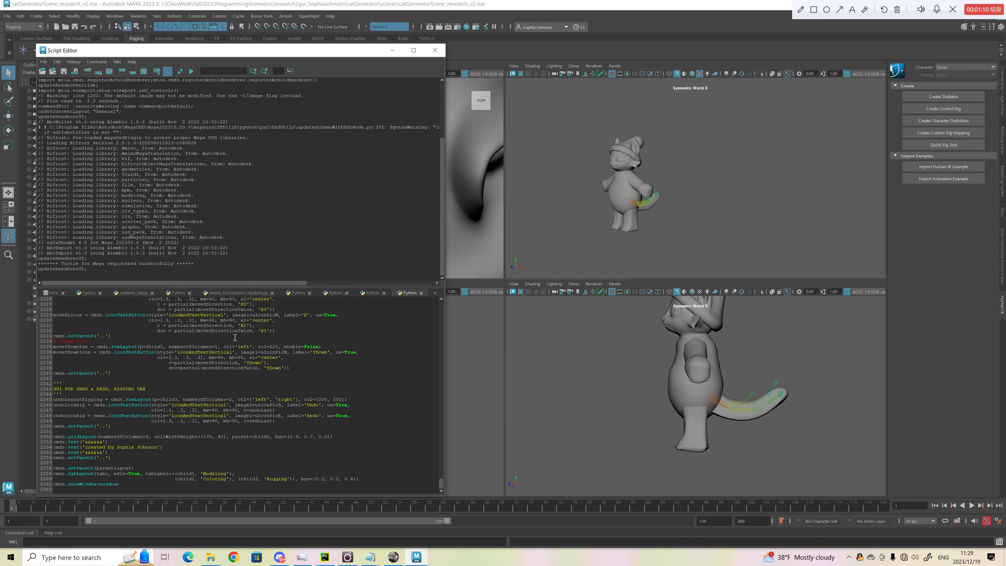
scroll(199, 345, up, 7)
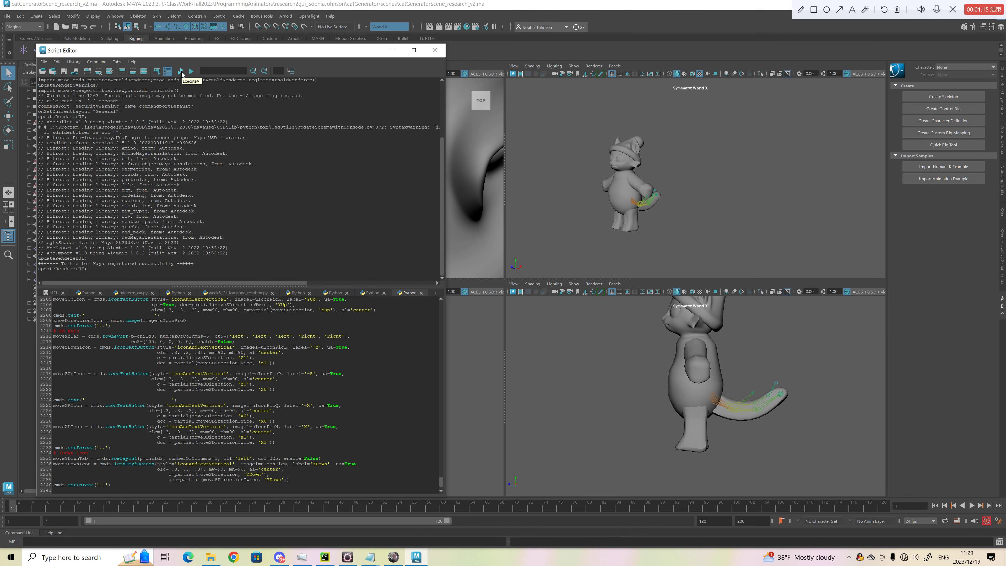
click(181, 71)
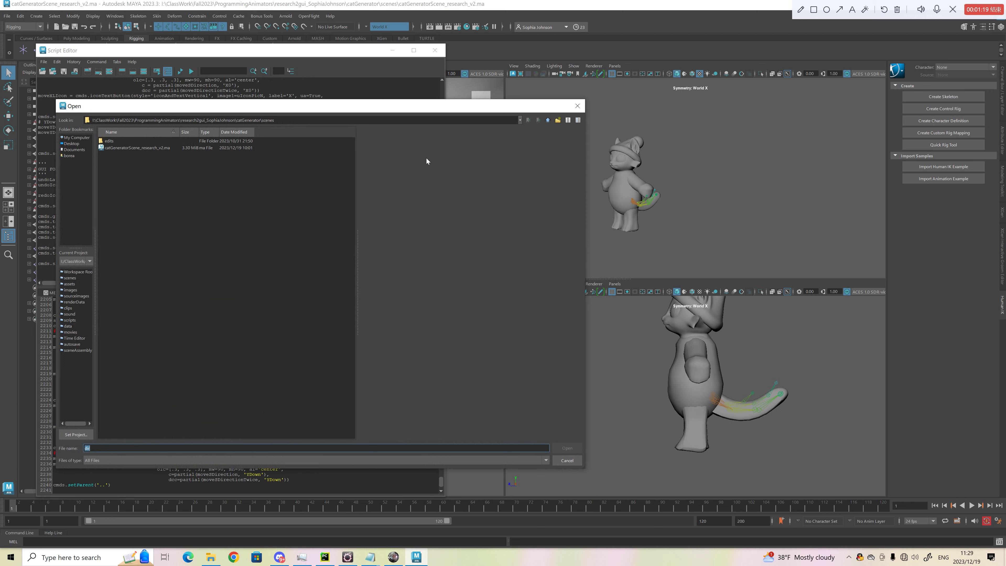
Load all pictures from catGenerator/images, earPicA.png through uIconPicQ.png, and move the Catgenerator right.
double_click(271, 120)
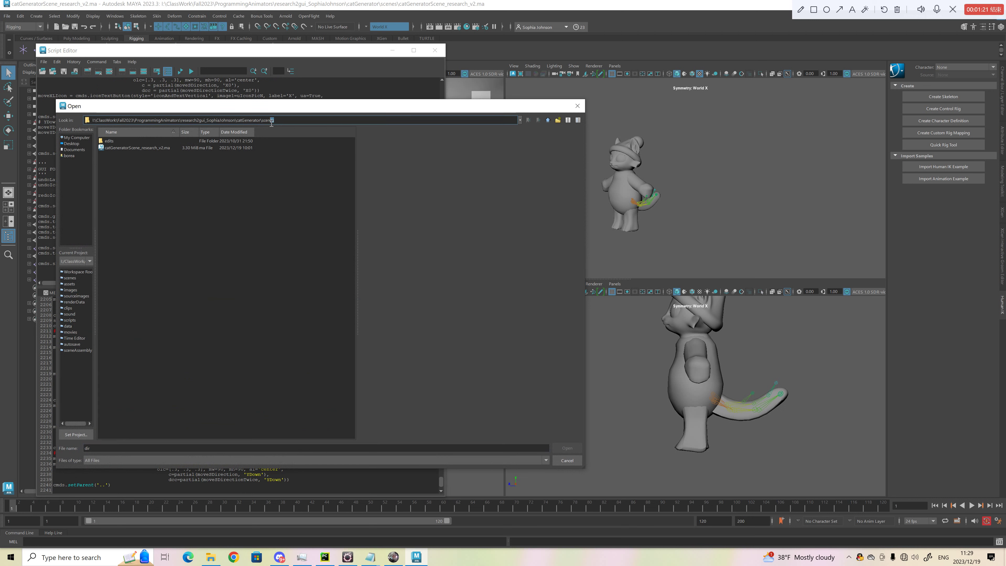
key(BackSpace)
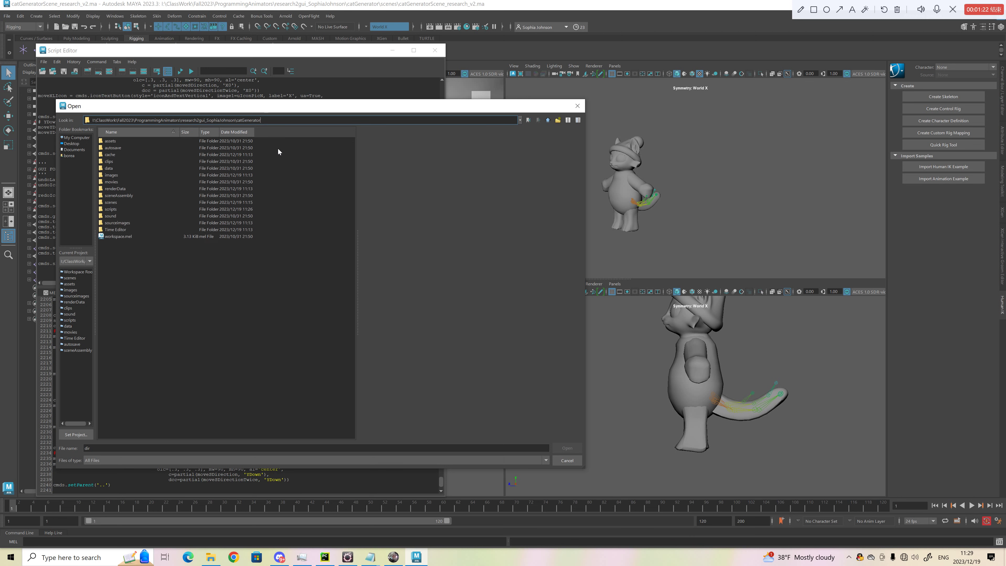
double_click(116, 176)
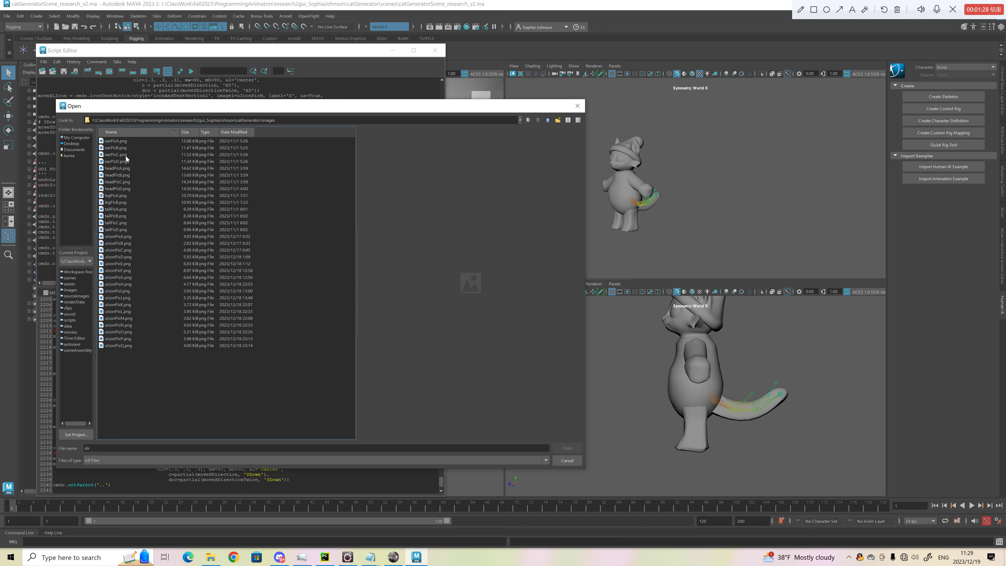
click(121, 142)
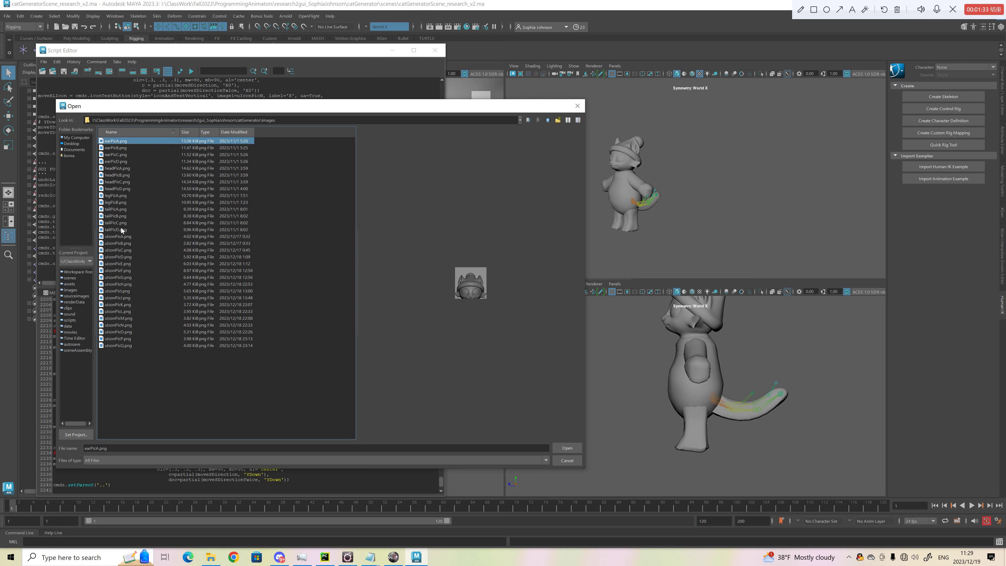
shift+click(118, 347)
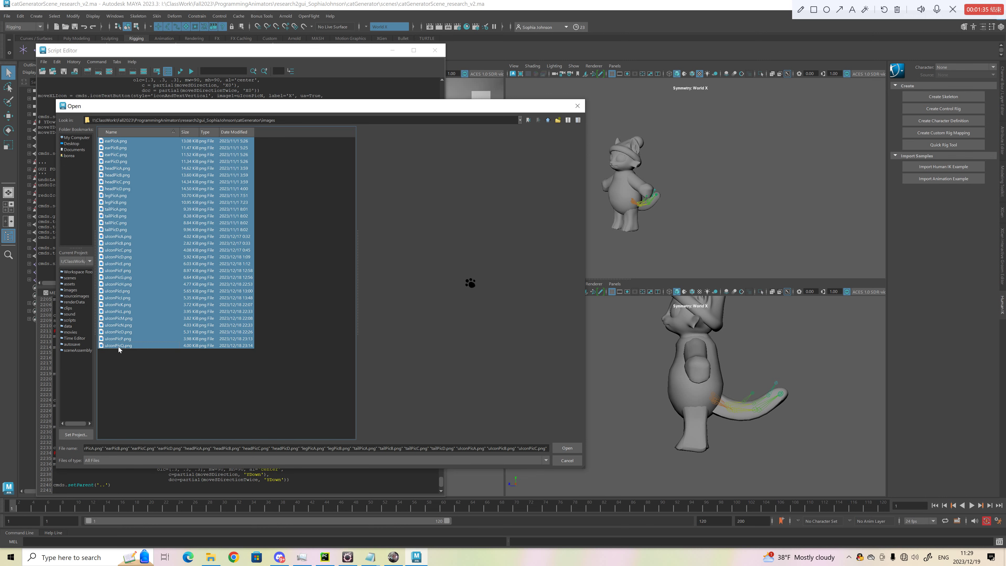
click(567, 448)
drag(387, 98, 770, 87)
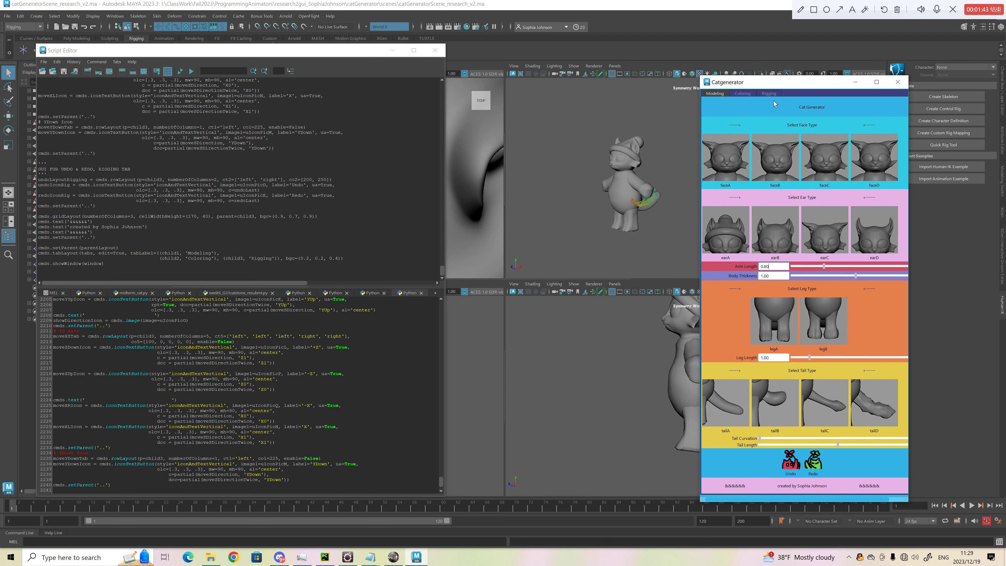
Minimize the Script Editor and preview the Catgenerator's Modeling, Rigging and Coloring pages.
click(770, 94)
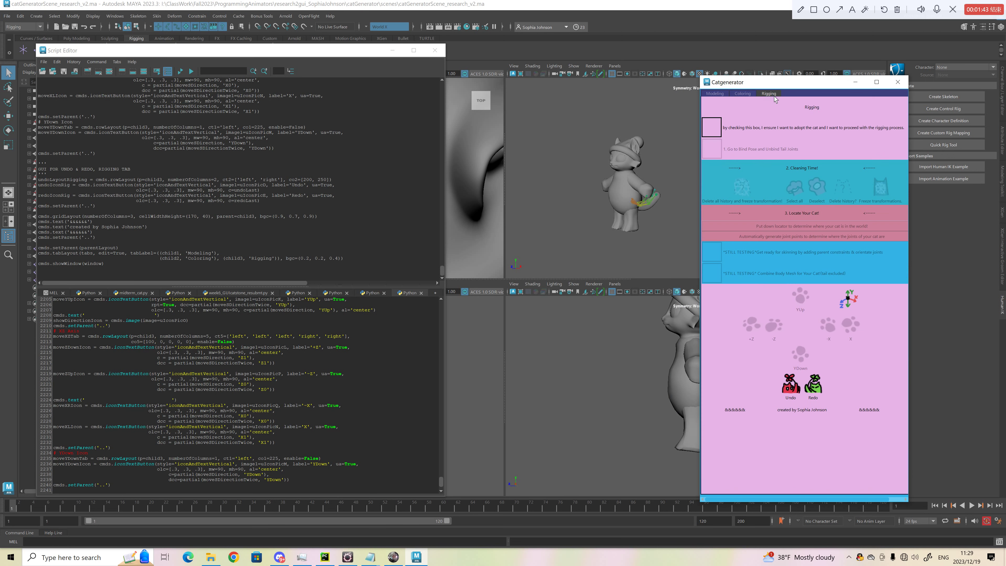
click(725, 95)
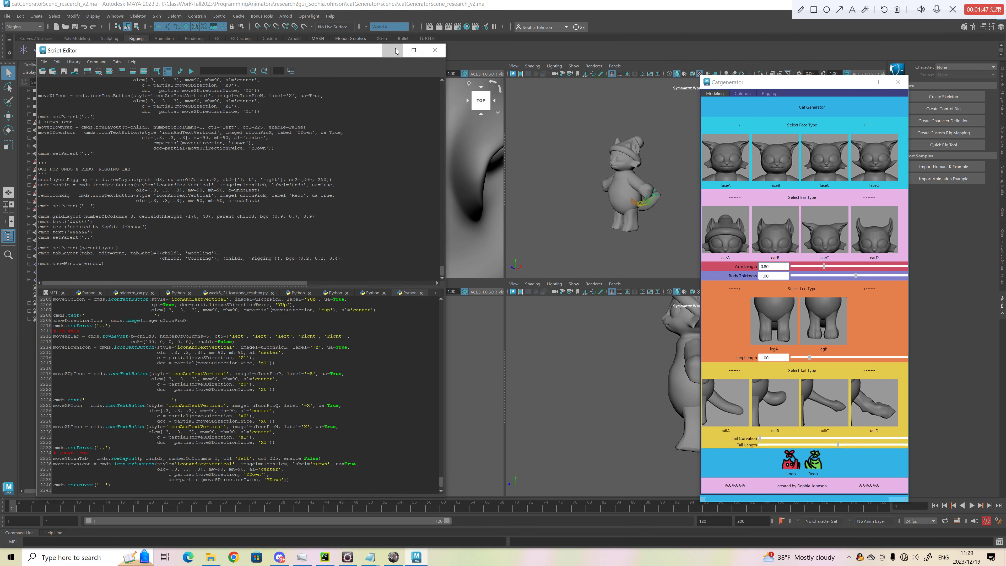
click(391, 48)
drag(764, 83, 593, 80)
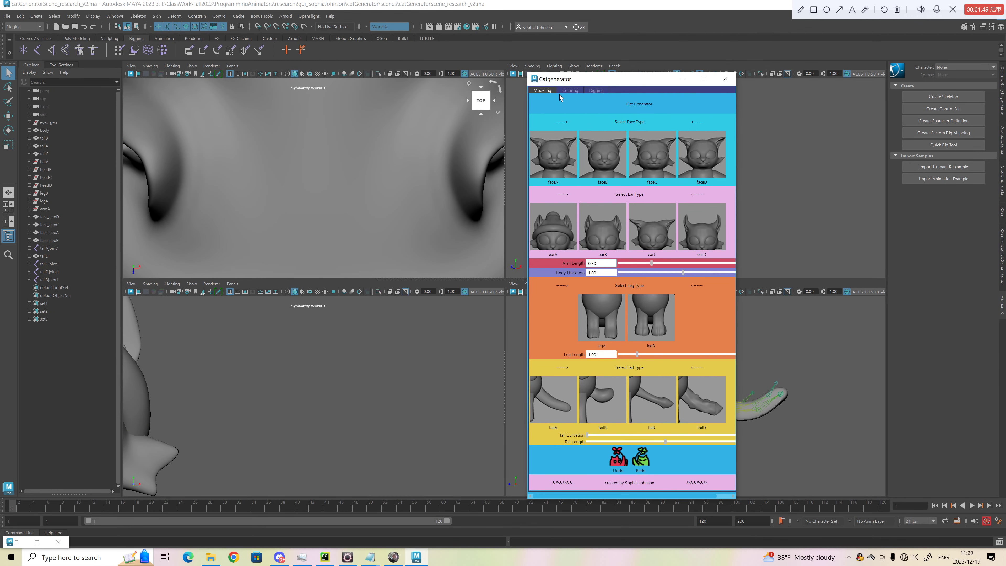
click(580, 95)
click(597, 91)
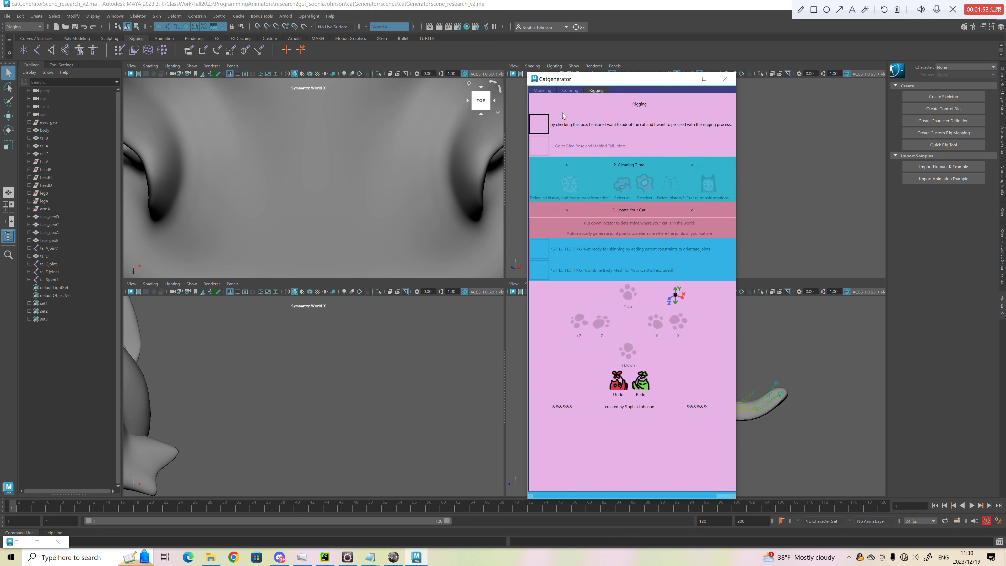
click(549, 94)
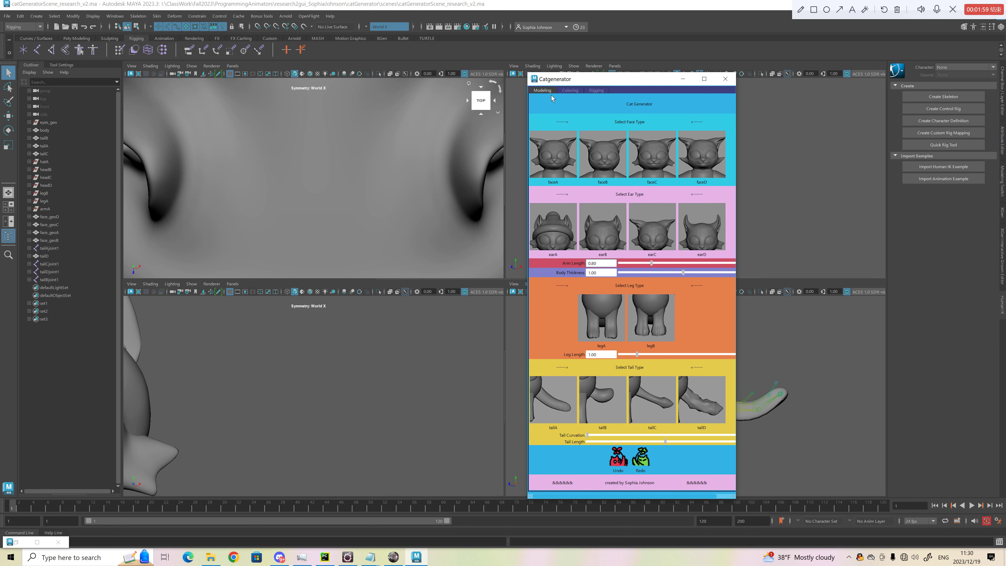
Return the Catgenerator to its Modeling page and move it left to reveal the cat.
click(595, 91)
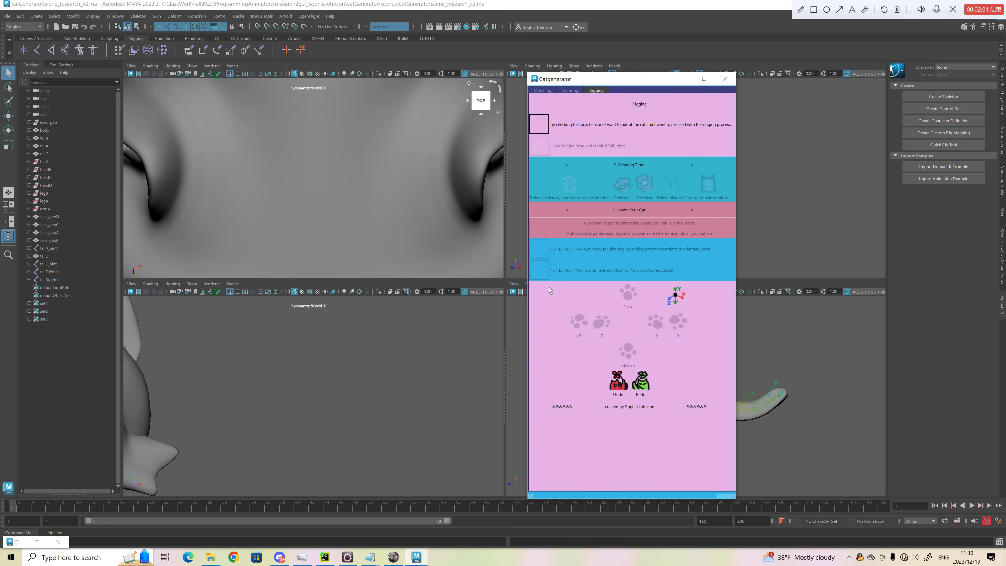
click(548, 93)
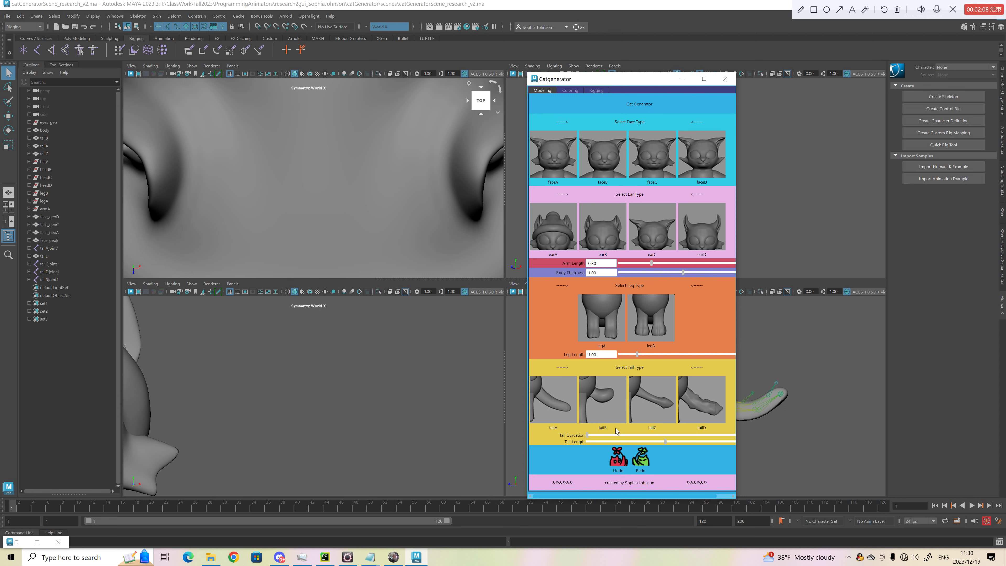
click(569, 92)
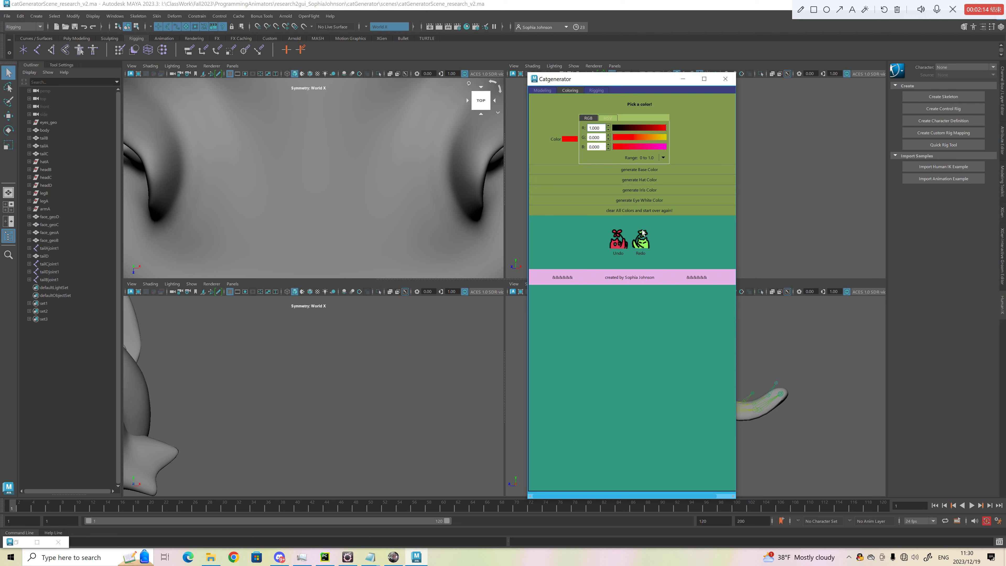
click(619, 239)
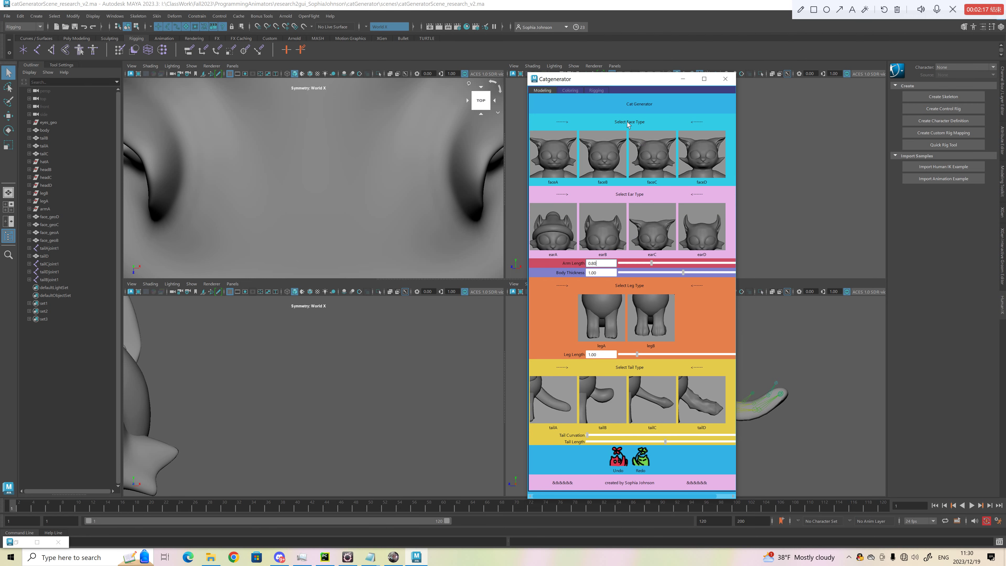
click(602, 90)
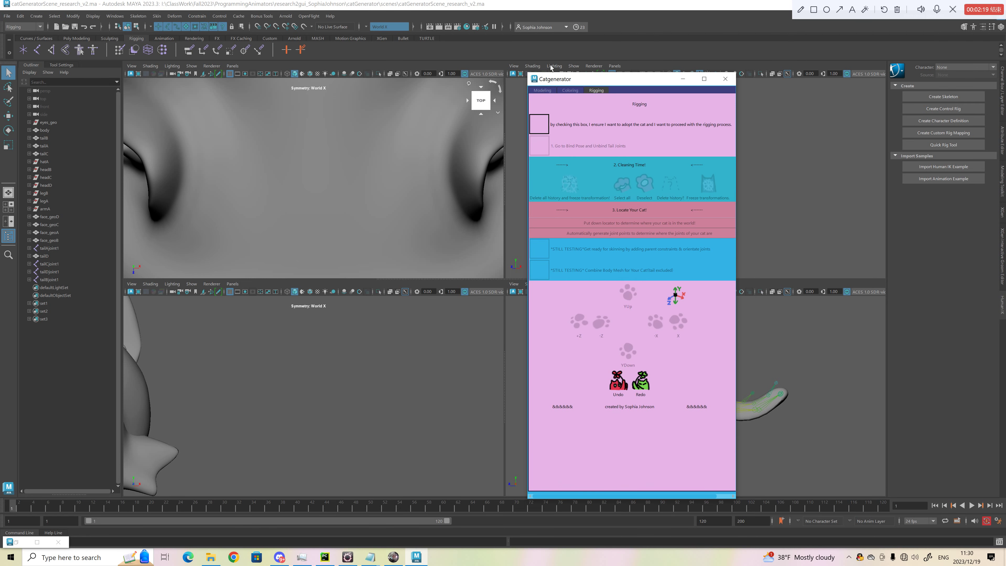
click(552, 92)
drag(578, 82, 290, 72)
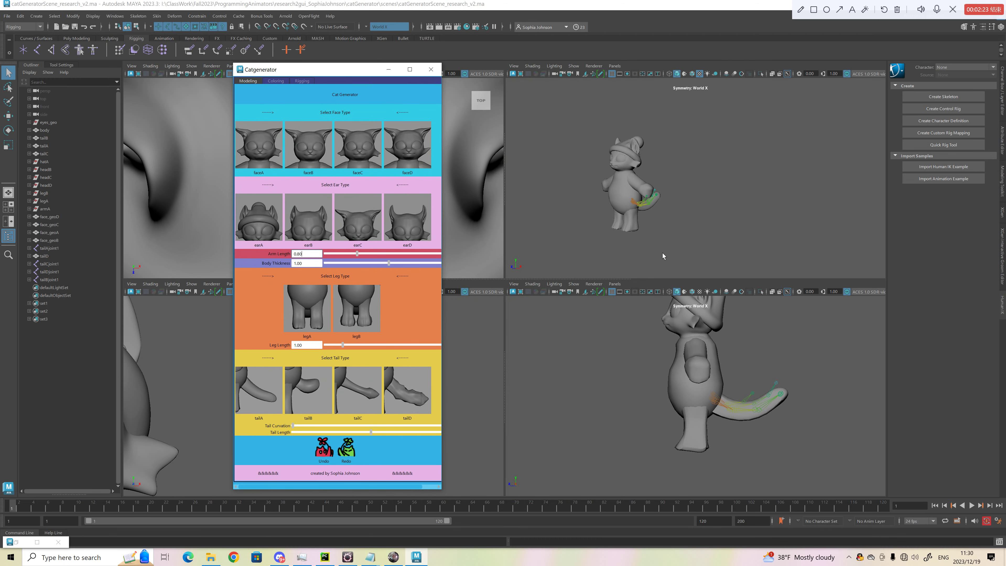
Frame the cat and choose the faceC, earD, legA and tailA types.
scroll(653, 203, up, 3)
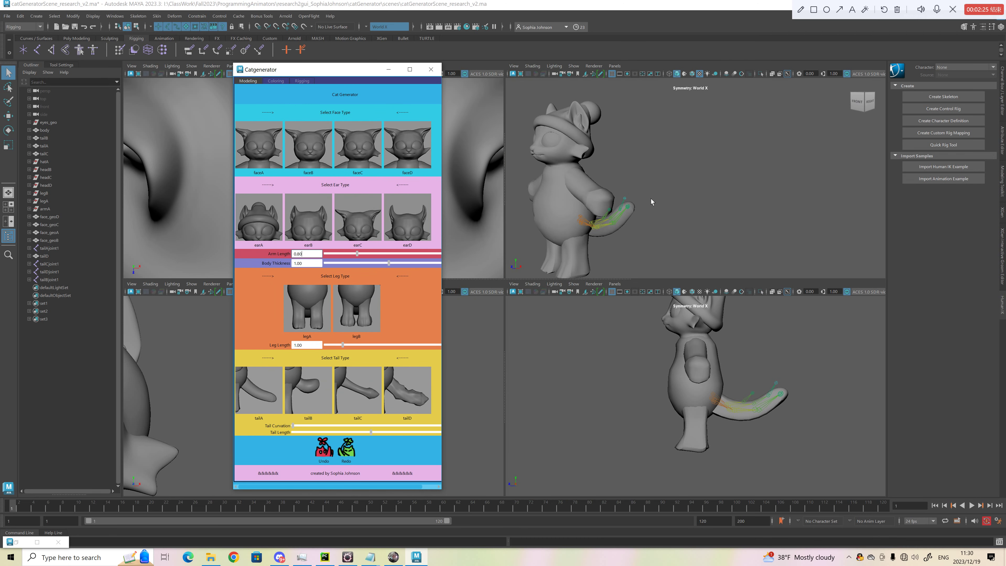
click(650, 202)
key(f)
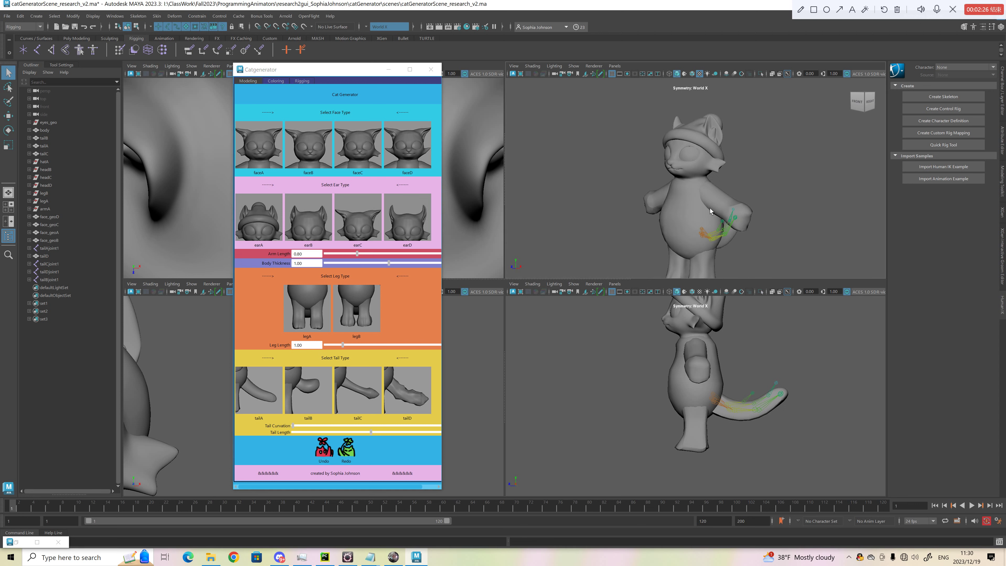
click(371, 165)
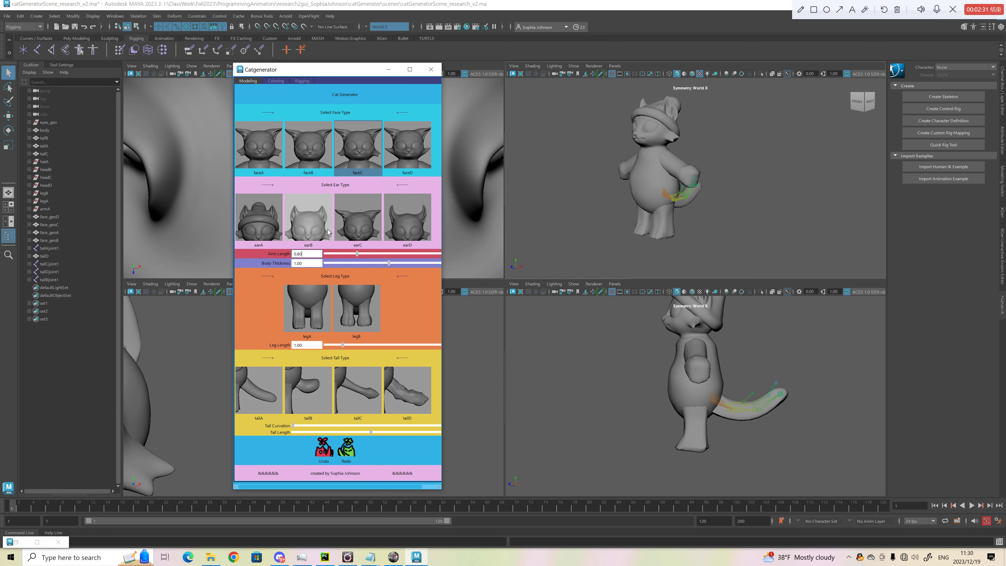
scroll(462, 198, down, 5)
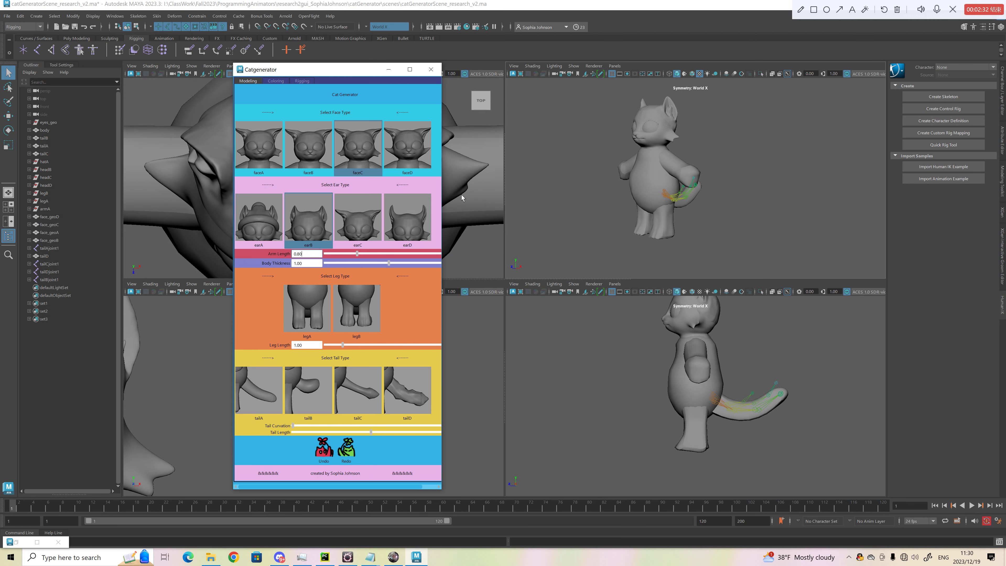
click(404, 236)
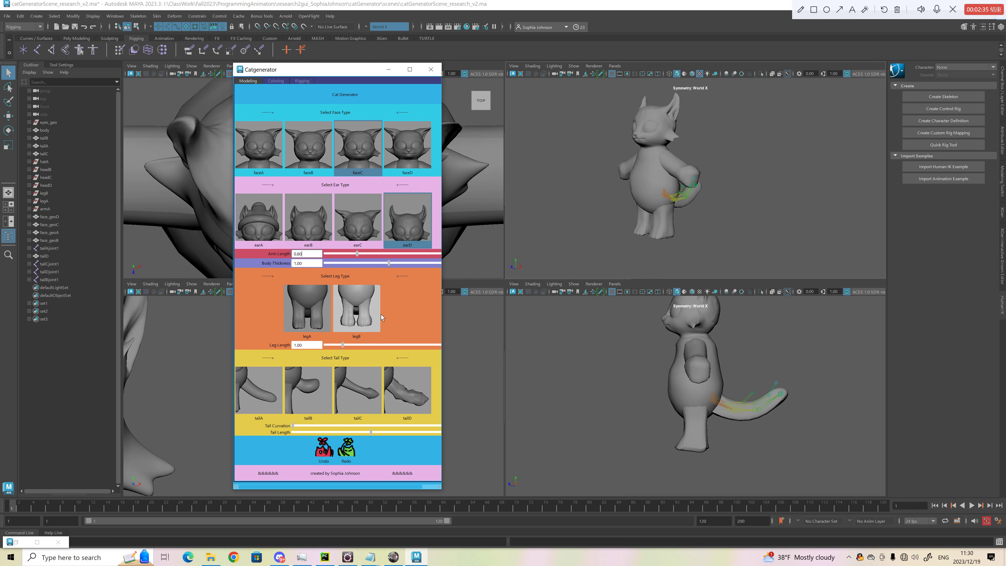
click(307, 312)
click(361, 390)
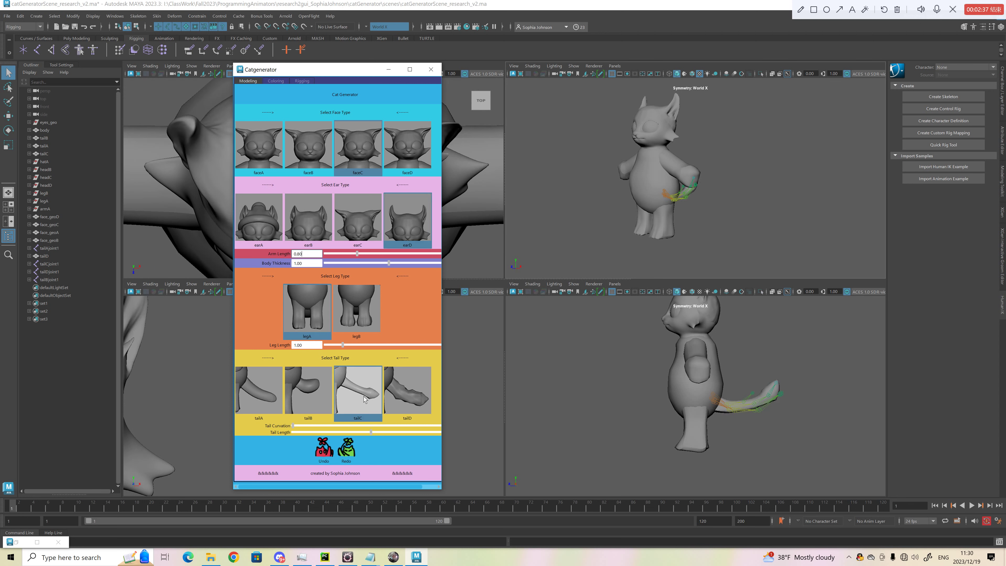
click(272, 402)
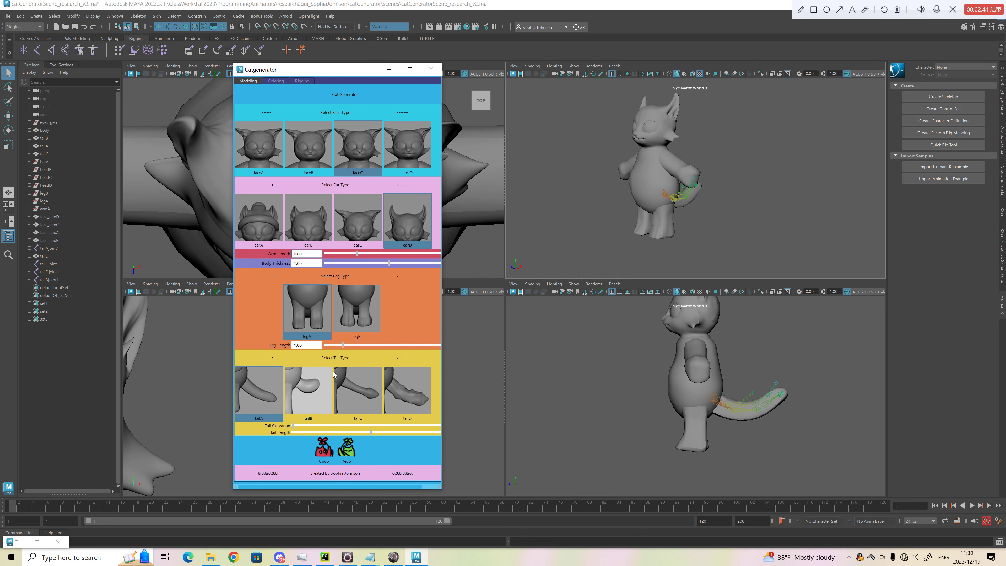
Set leg length to 1.13, arm length to 0.89, and curve the tail upward.
drag(343, 345, 397, 345)
mouse_move(364, 256)
mouse_down()
mouse_move(389, 259)
mouse_move(363, 266)
mouse_up()
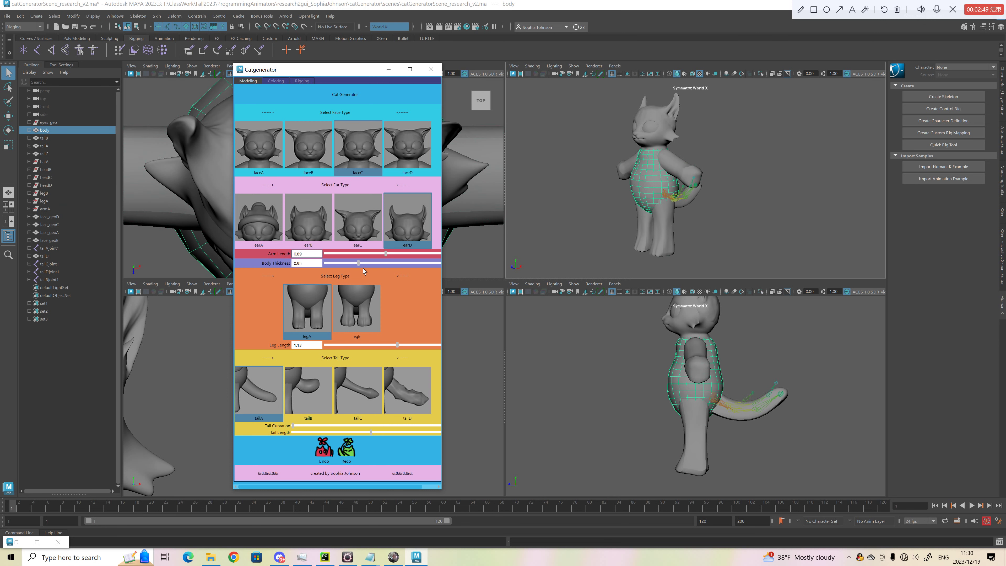
drag(298, 426, 396, 425)
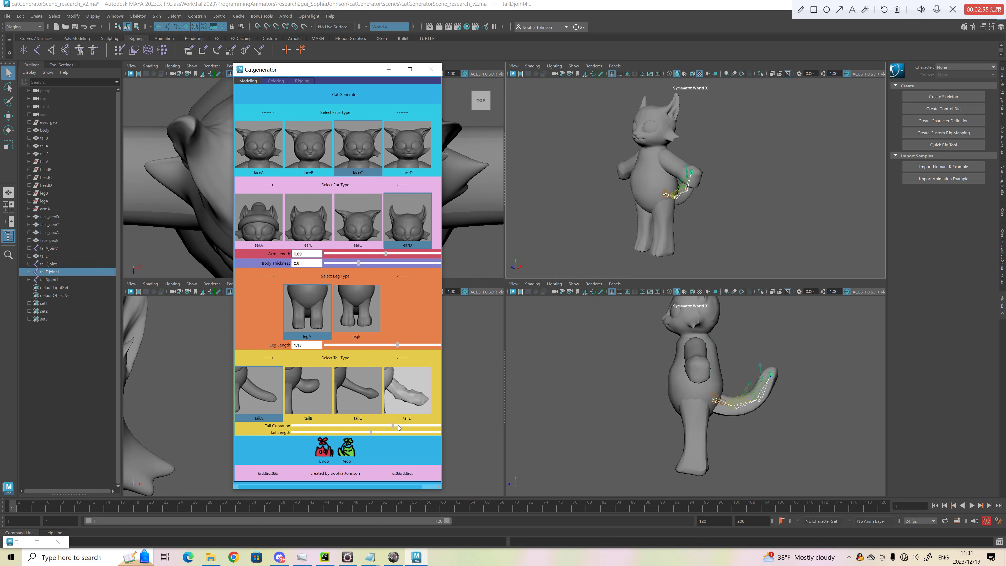
click(276, 81)
Try base colours, settling on a pale body colour with blue at 0.698.
click(348, 128)
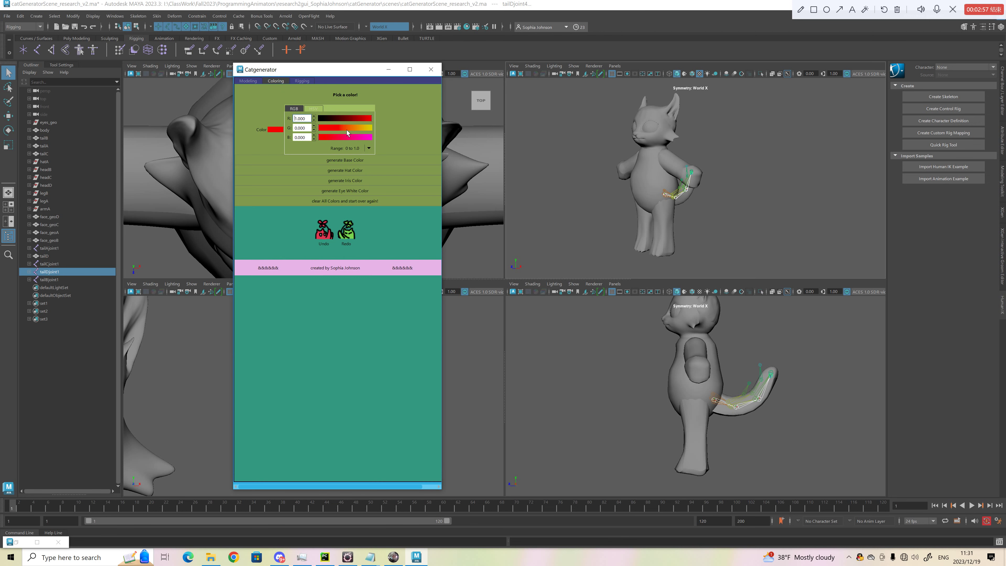
click(367, 161)
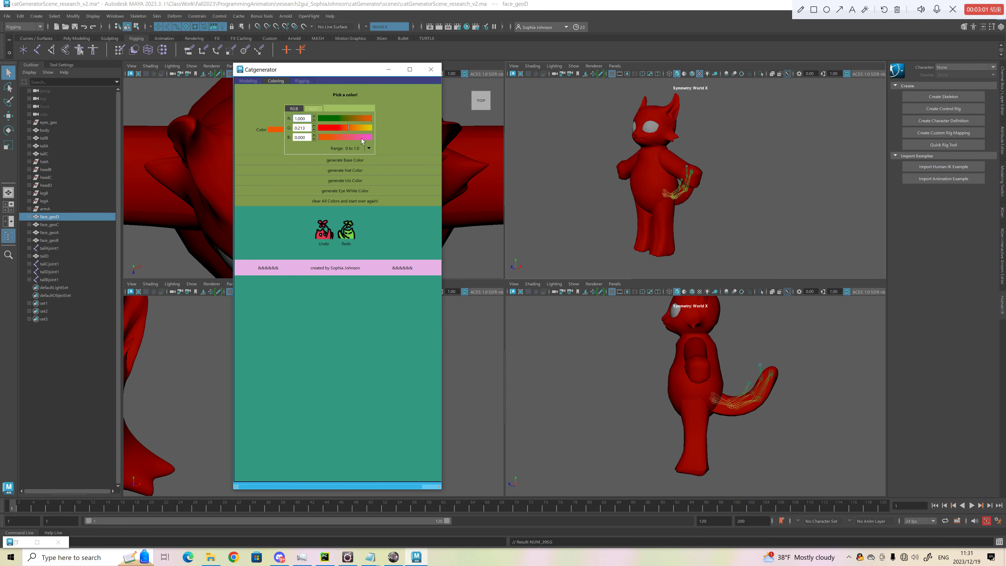
drag(349, 127, 377, 133)
click(366, 162)
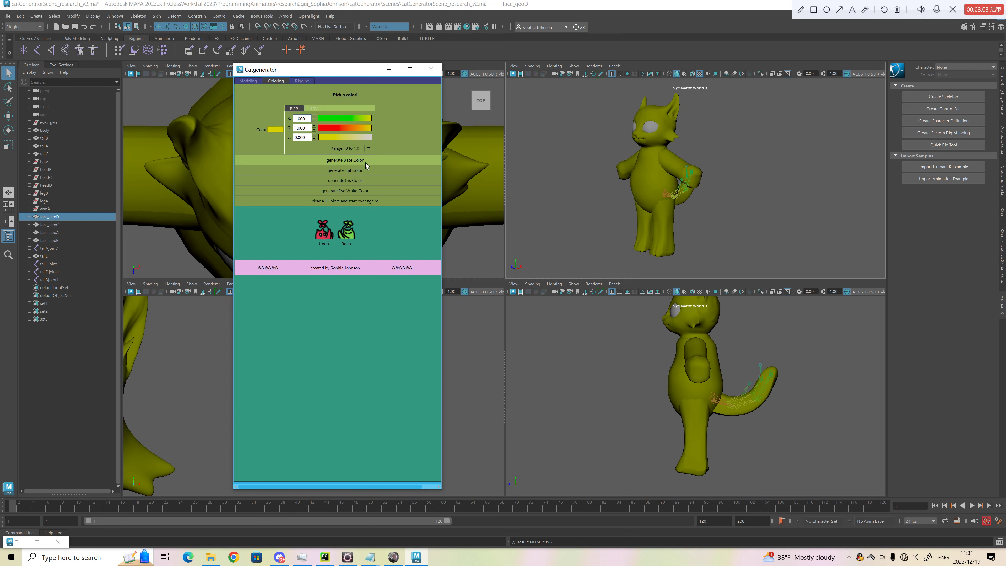
click(366, 137)
click(367, 163)
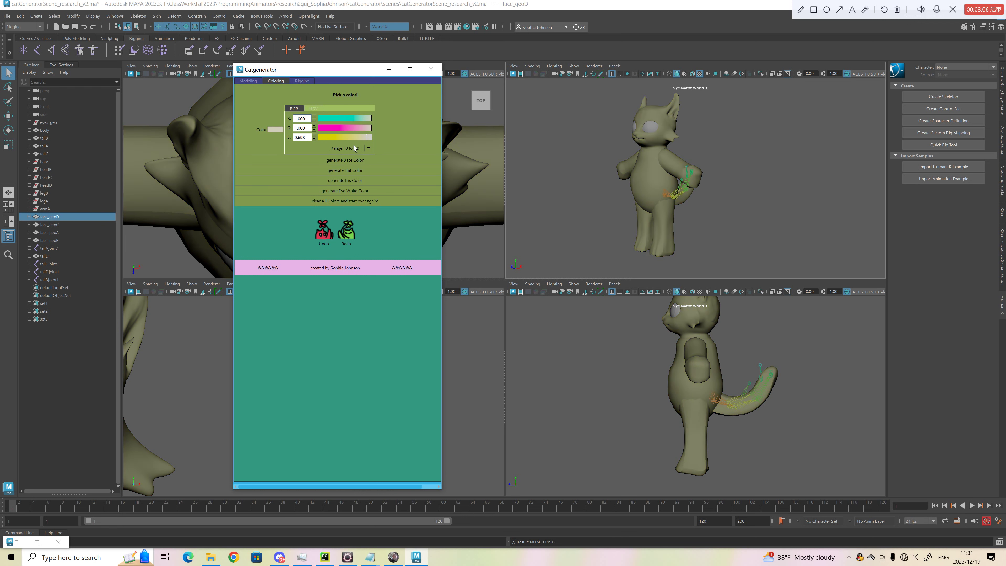
Lower green to 0.073 and apply the magenta as the cat's iris colour.
click(336, 128)
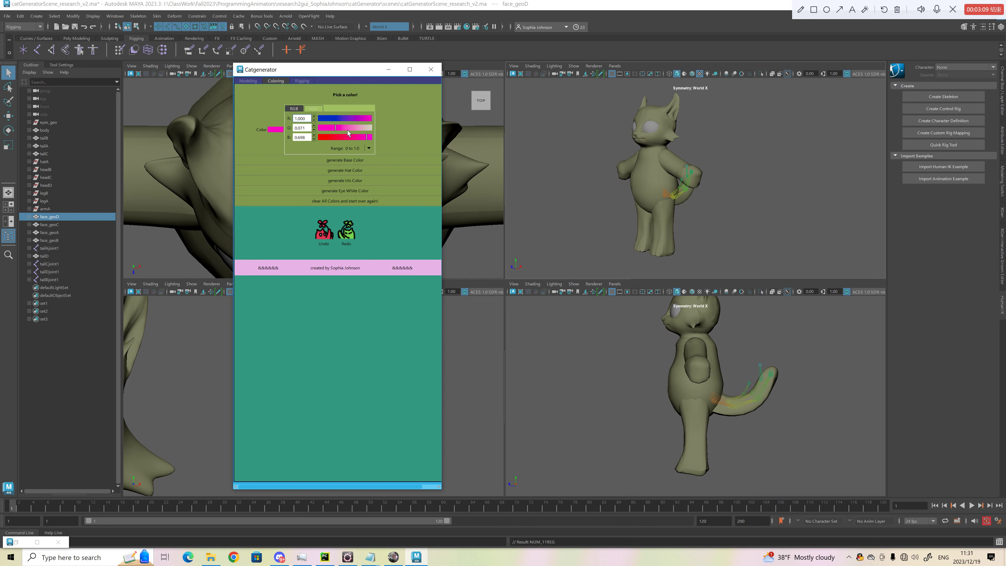
click(359, 183)
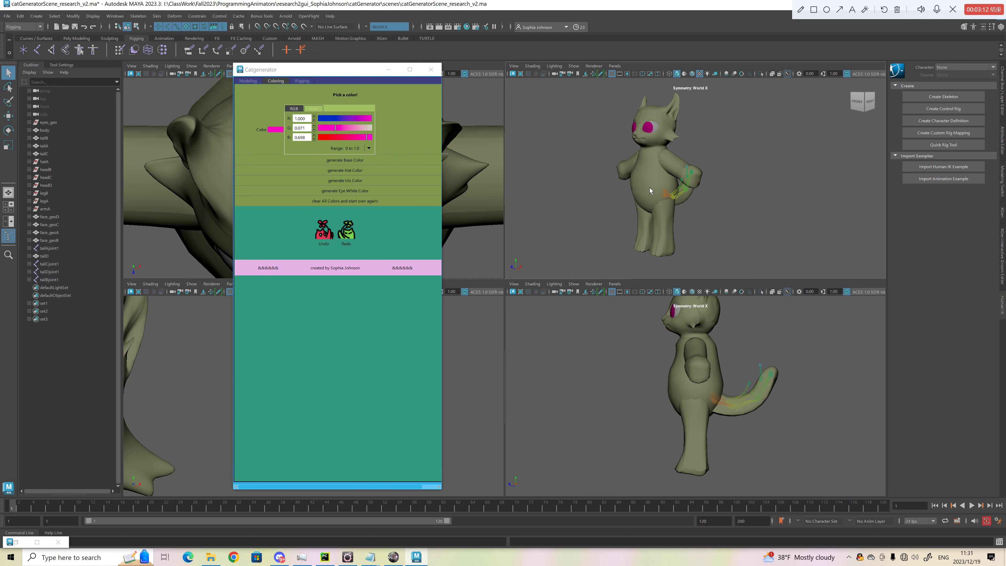
alt+drag(649, 187, 636, 198)
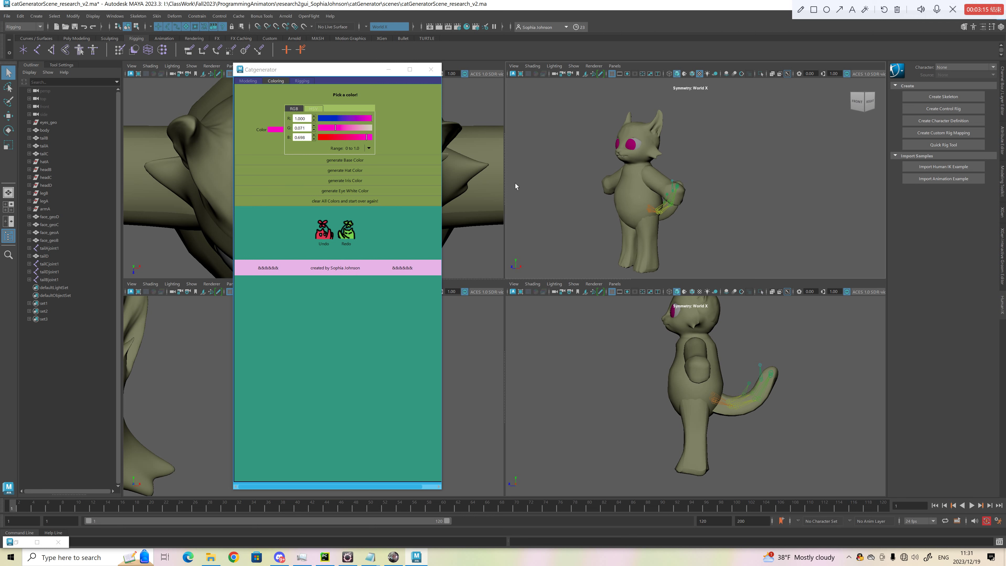
click(302, 81)
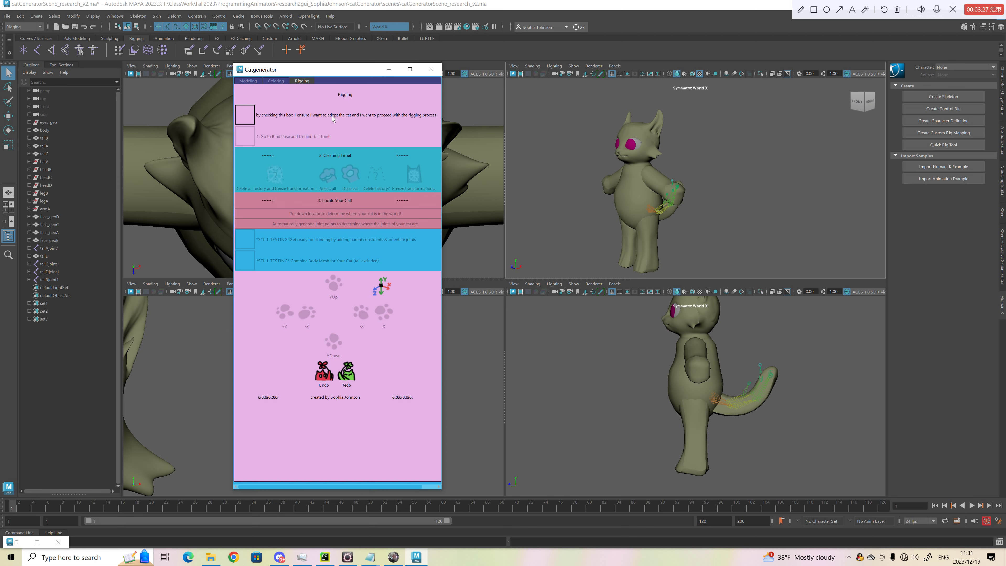
Tick the adoption checkbox to enter Rigging Mode, then view the locked Modeling options.
click(324, 117)
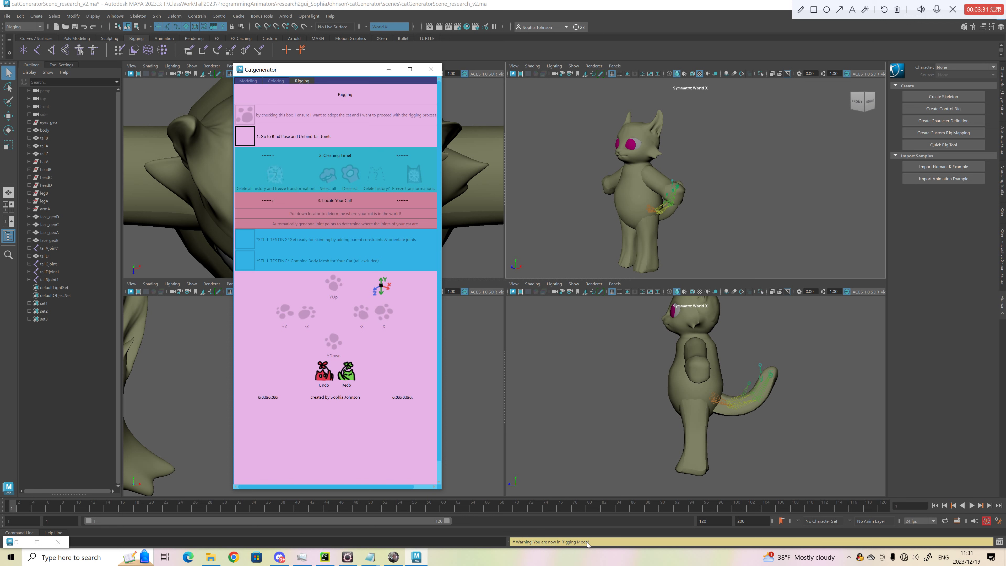
click(250, 81)
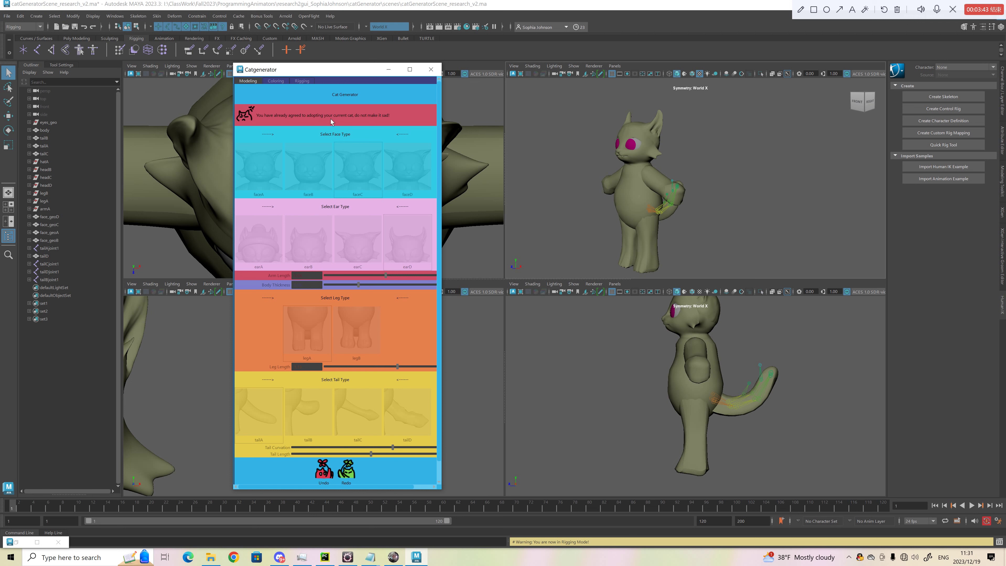
Confirm adopting another cat to unlock the modeling options, then return to Rigging.
click(353, 121)
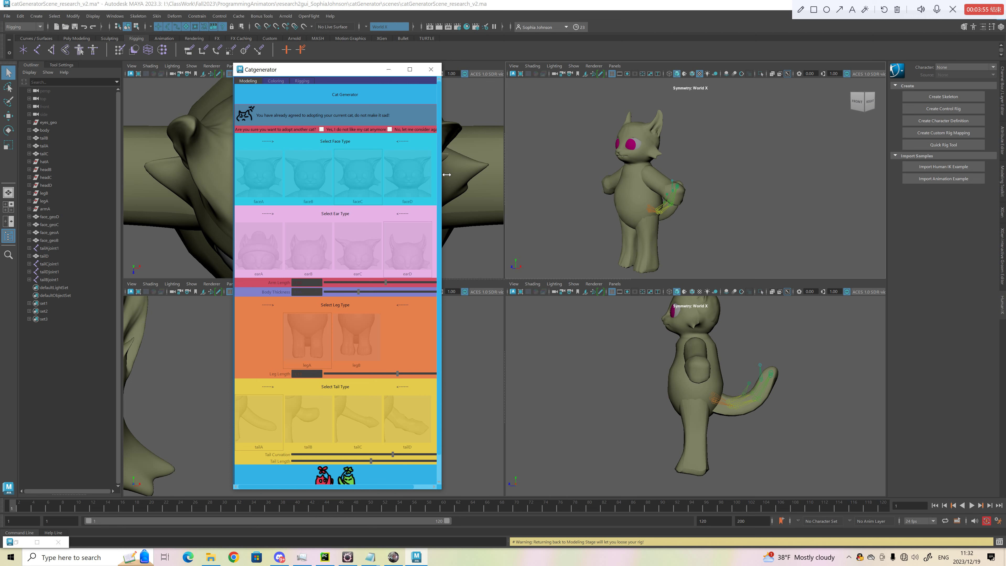
drag(445, 175, 471, 175)
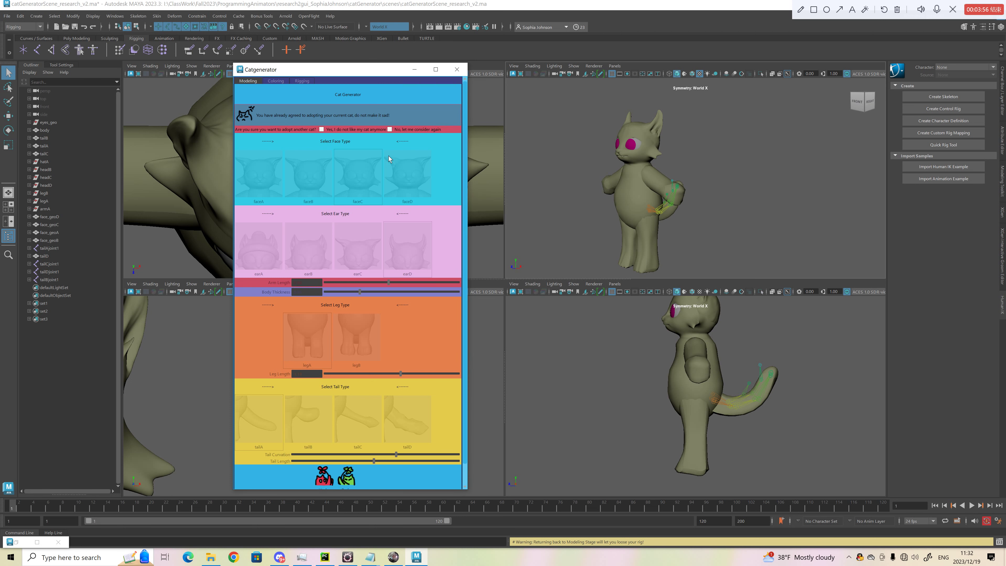
click(345, 131)
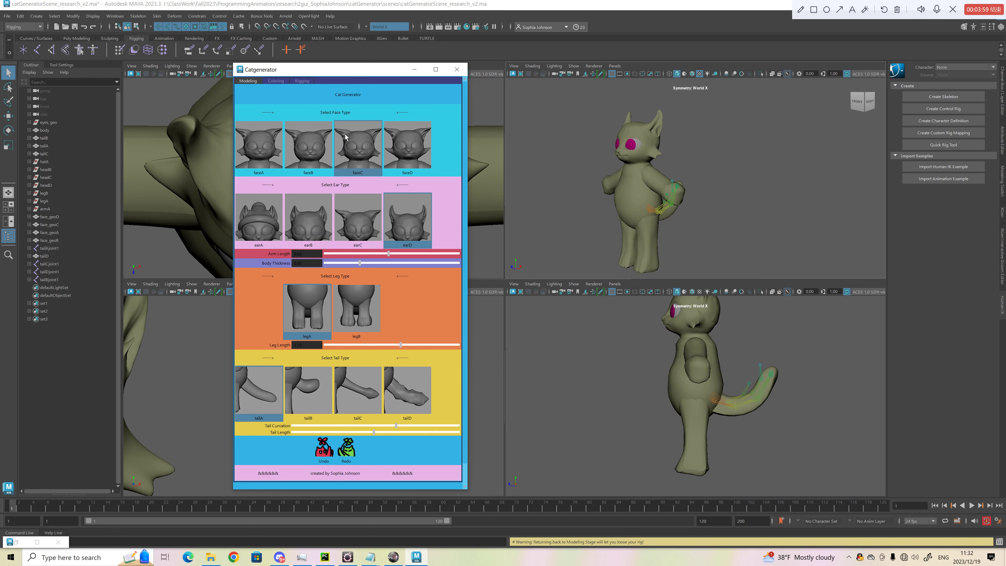
scroll(399, 254, down, 1)
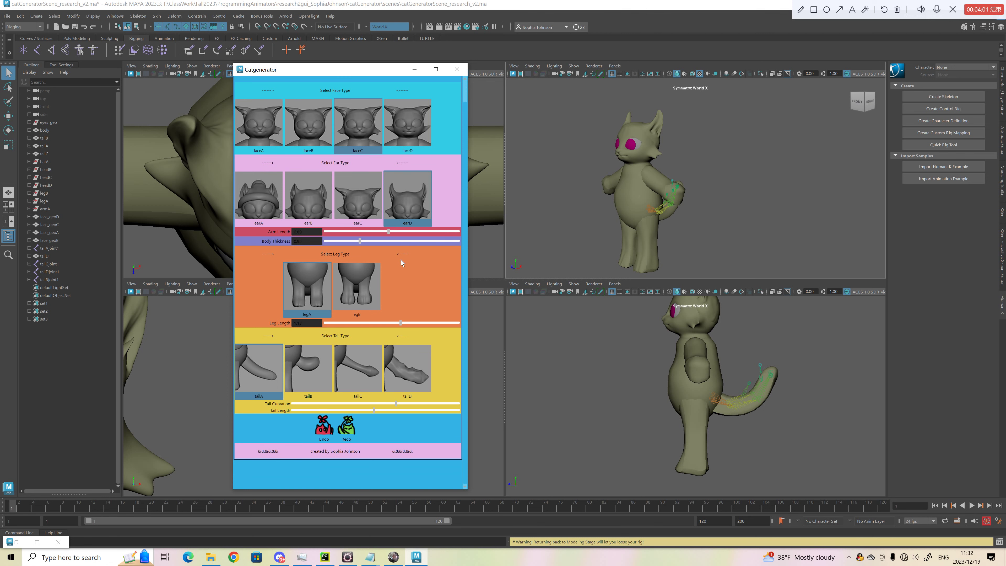
scroll(383, 197, up, 1)
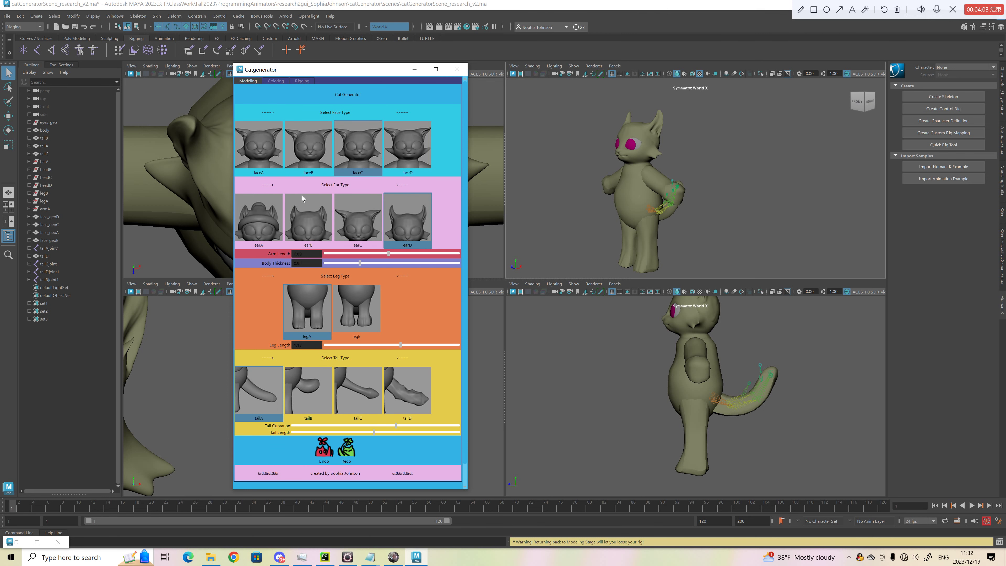
click(302, 81)
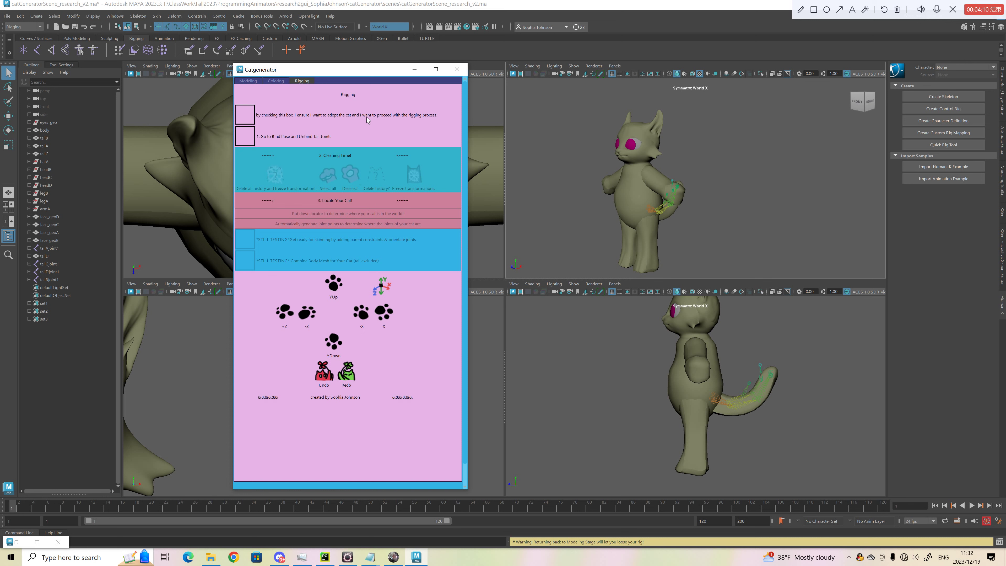
Adopt the cat again, then reconsider it on the Modeling page to undo the adoption.
click(261, 115)
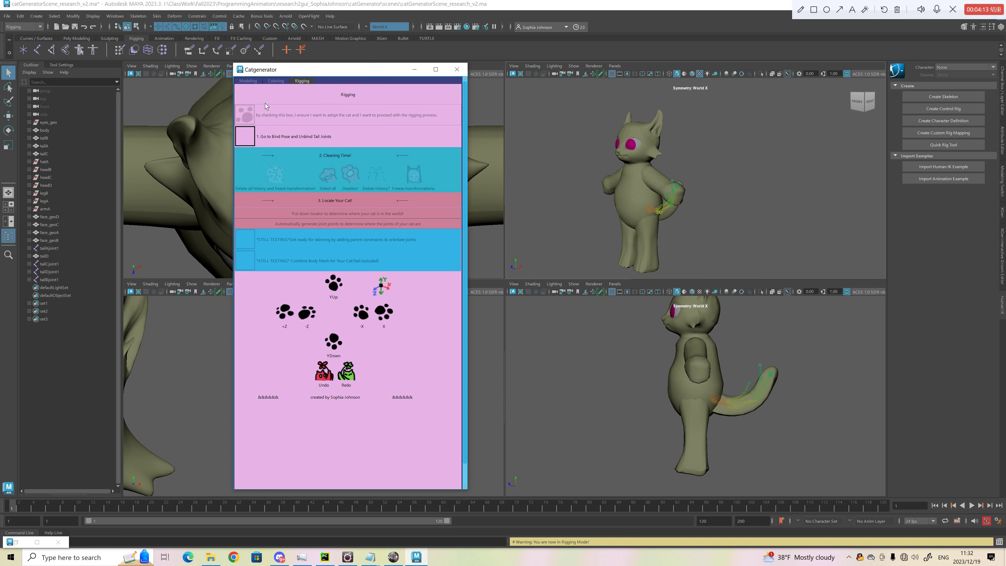
click(249, 81)
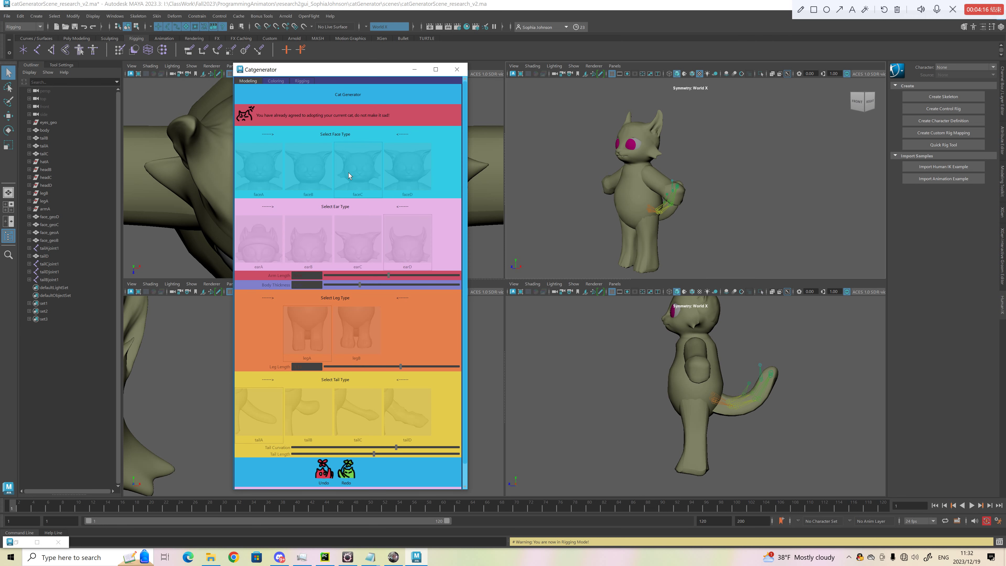
click(325, 120)
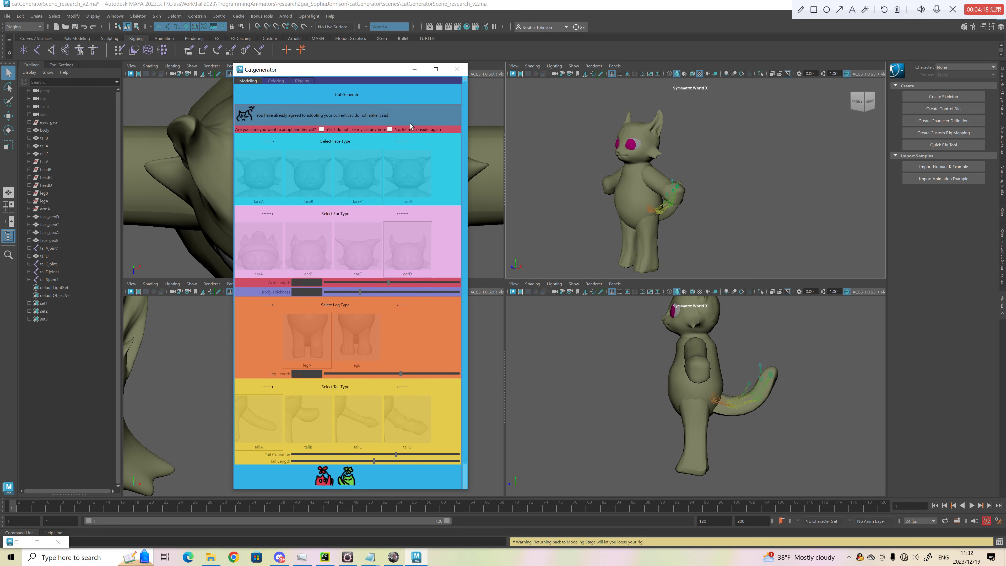
click(394, 134)
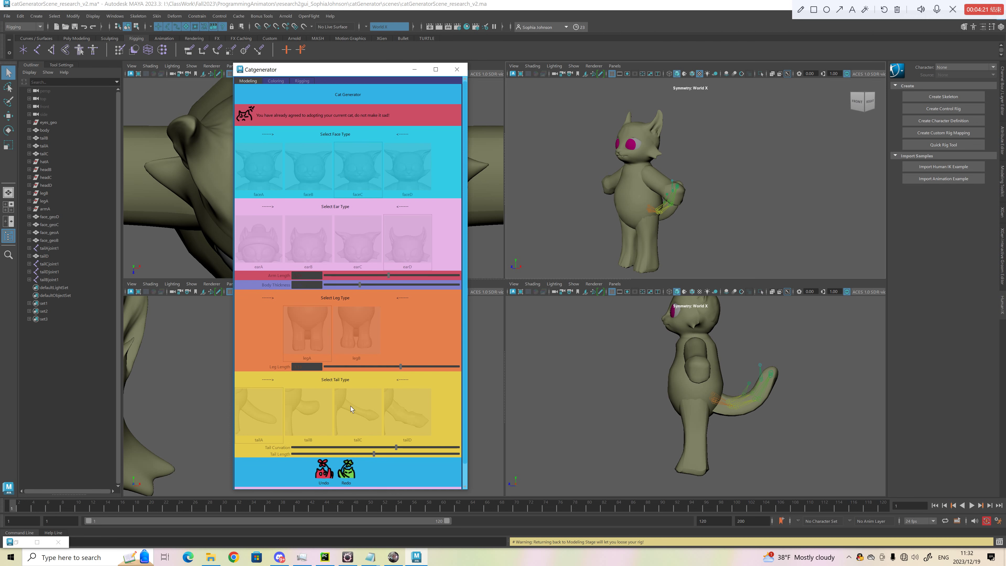
click(356, 115)
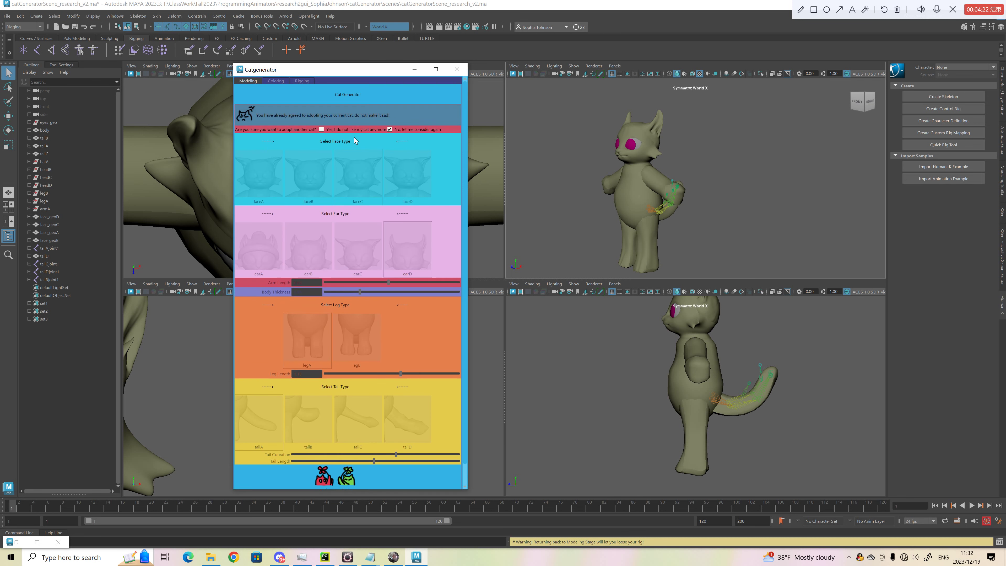
click(312, 82)
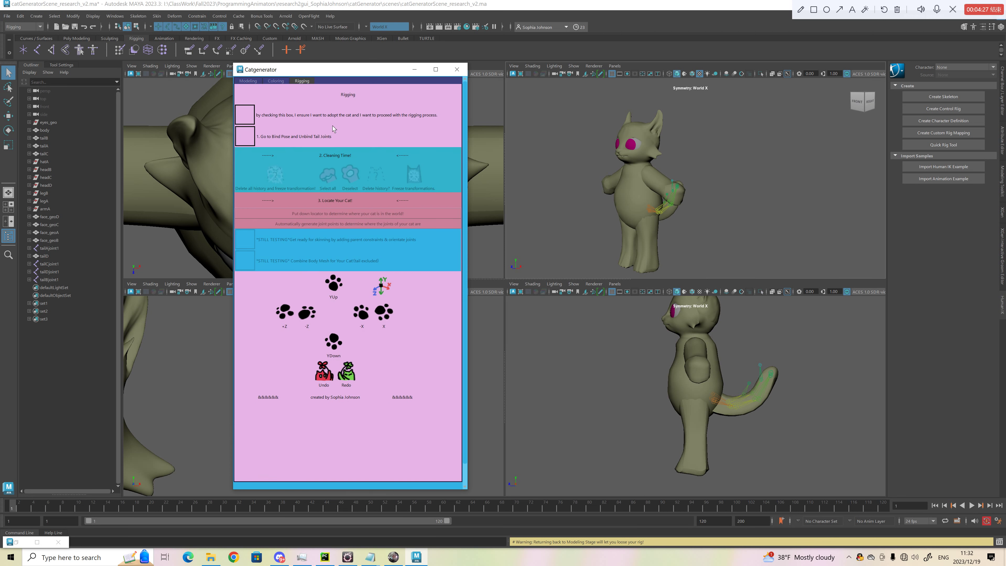
Adopt the cat and tick Step 1 to go to bind pose and unbind tail joints.
click(271, 117)
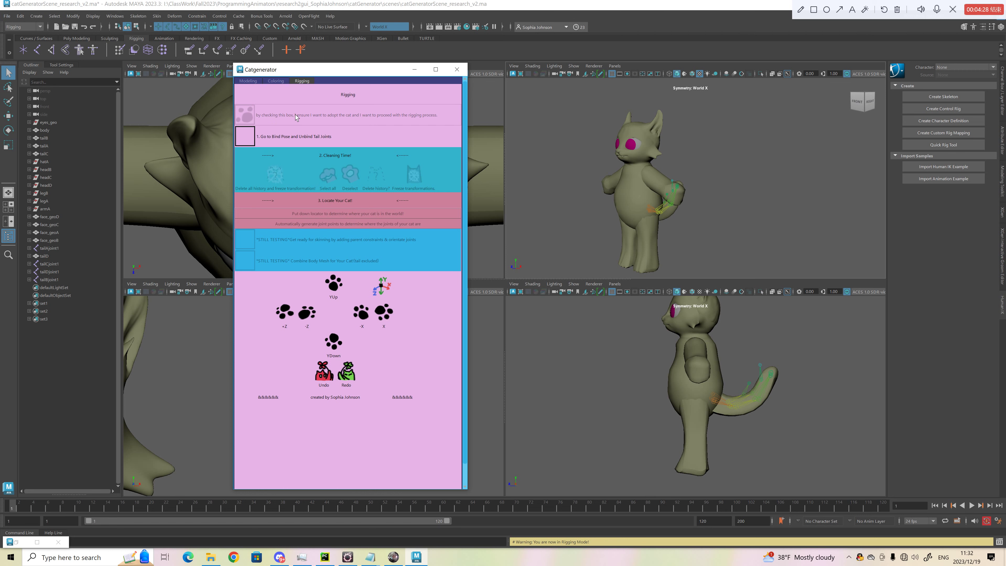
click(256, 82)
click(309, 81)
click(319, 143)
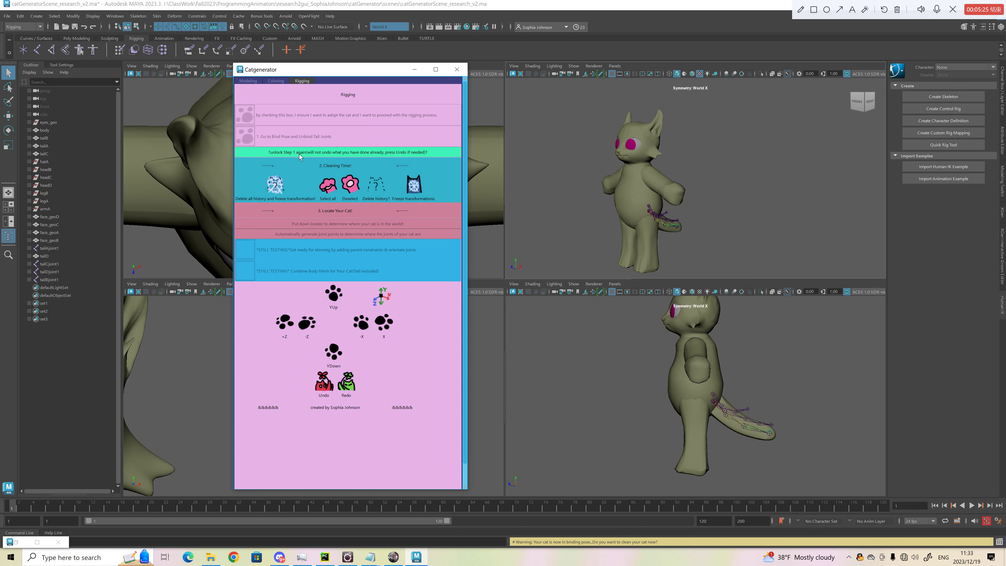
click(336, 155)
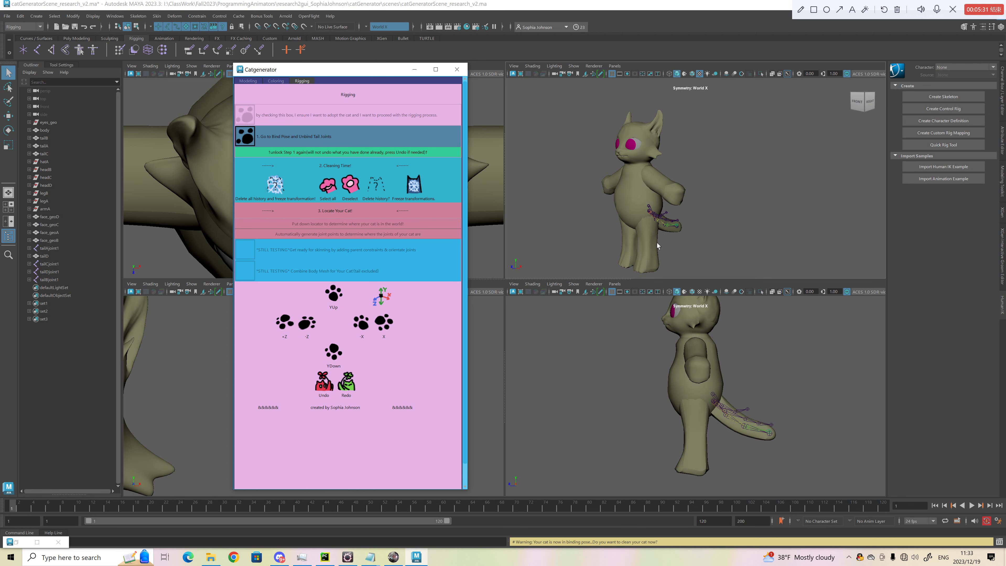
click(330, 389)
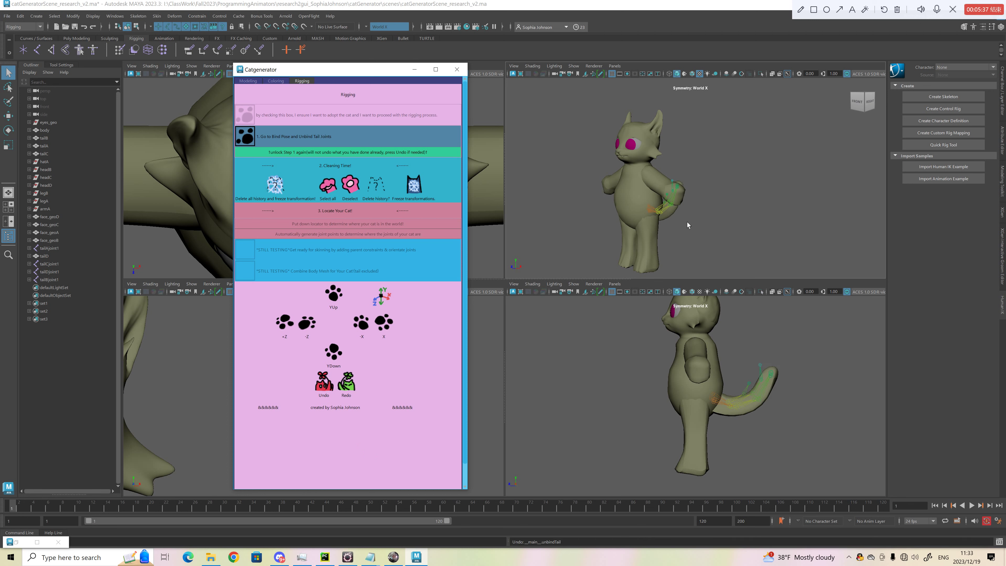
click(292, 134)
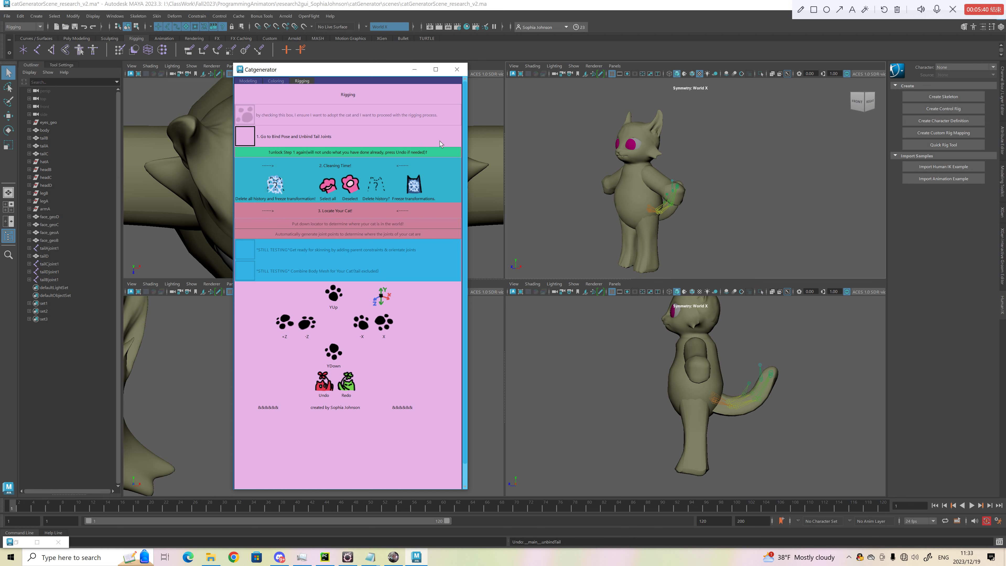
click(289, 135)
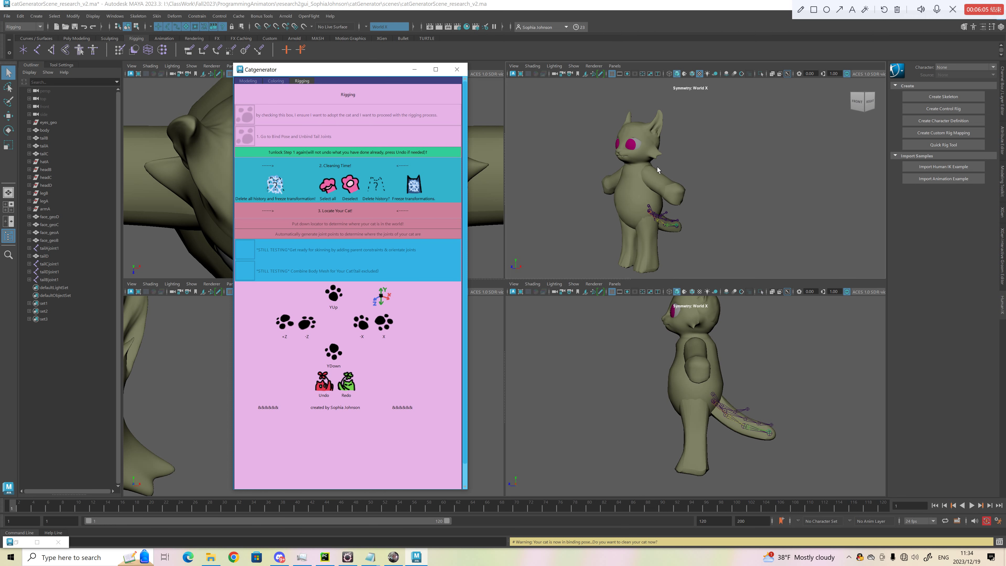
click(1002, 91)
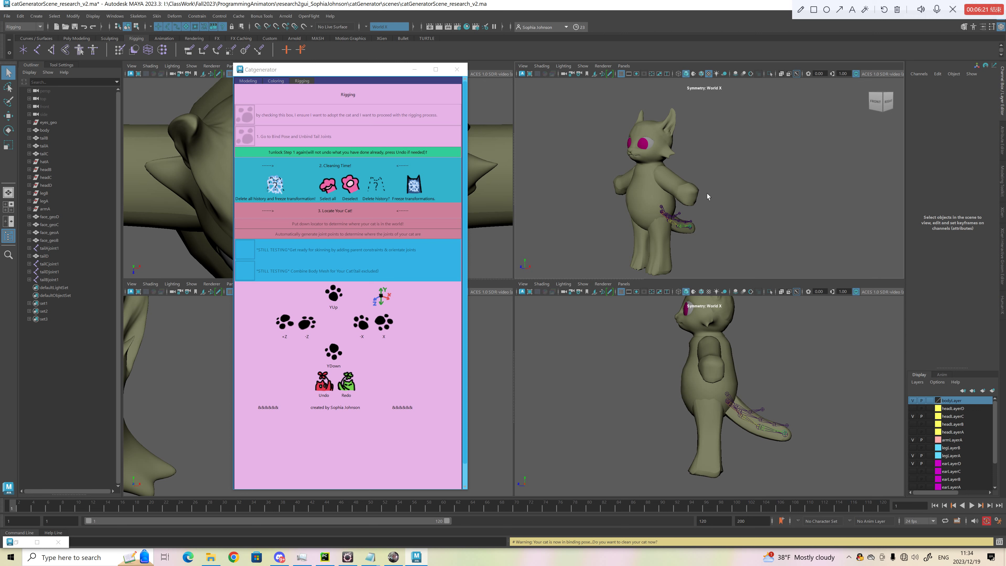
Delete the cat's history and freeze its transformations with the Cleaning Time button.
click(289, 190)
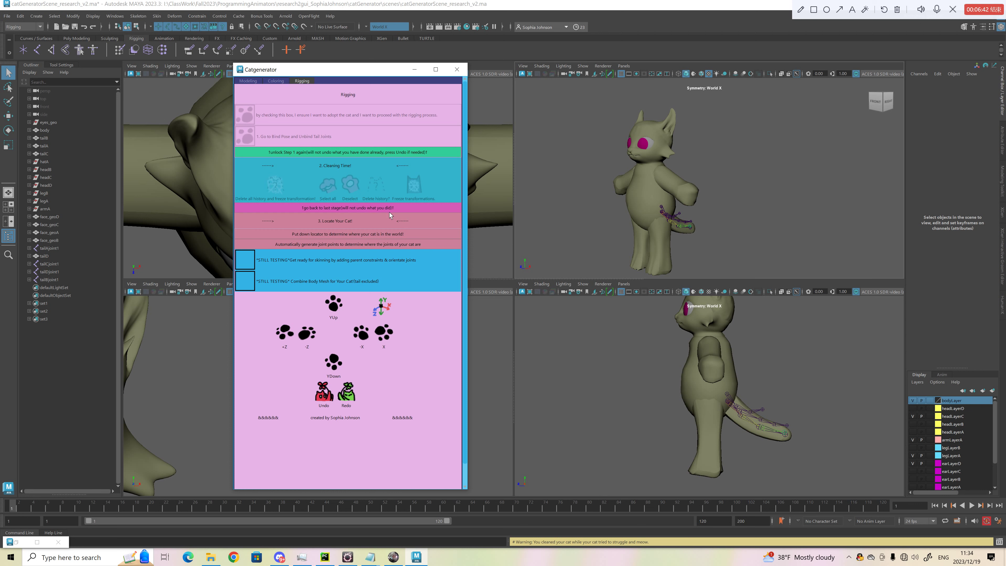
Return to cleaning, undo the freeze and tail unbinding, and select all cat parts.
click(357, 210)
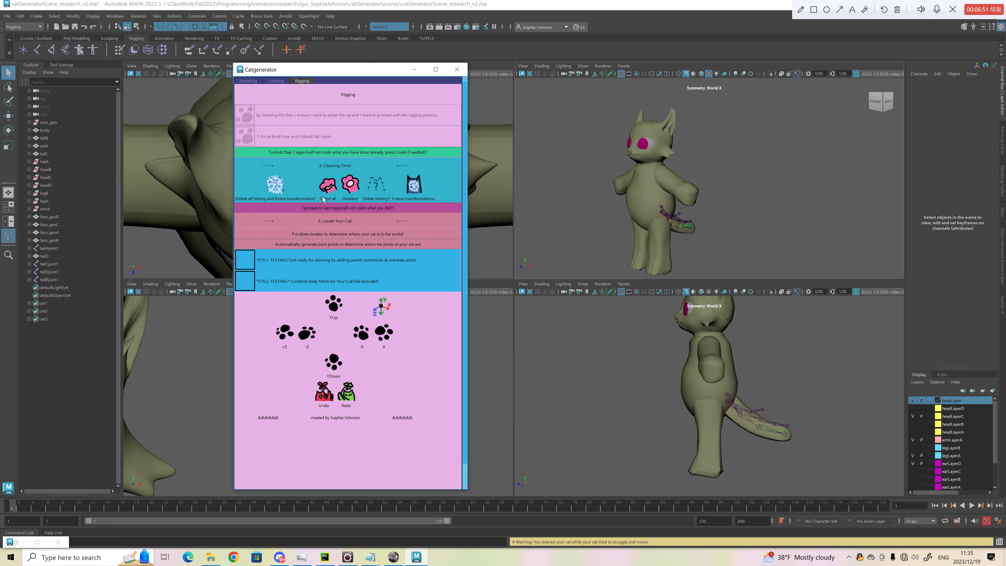
click(325, 397)
click(325, 397)
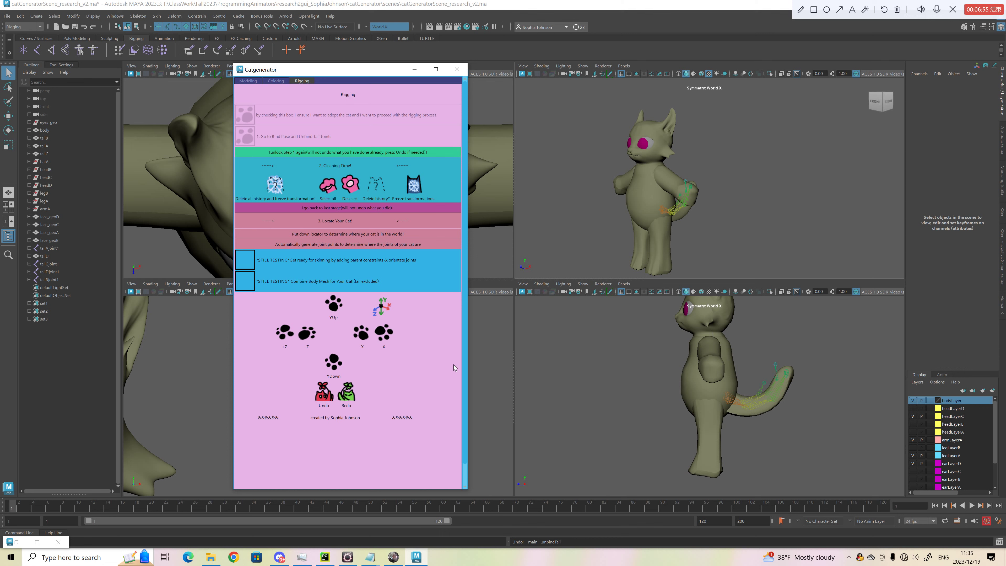
click(338, 193)
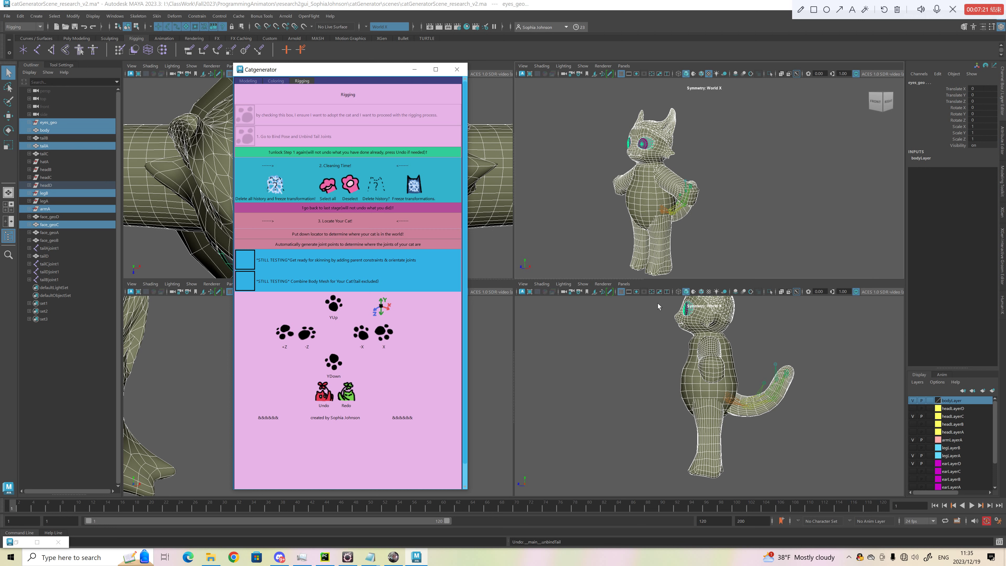
scroll(957, 432, down, 2)
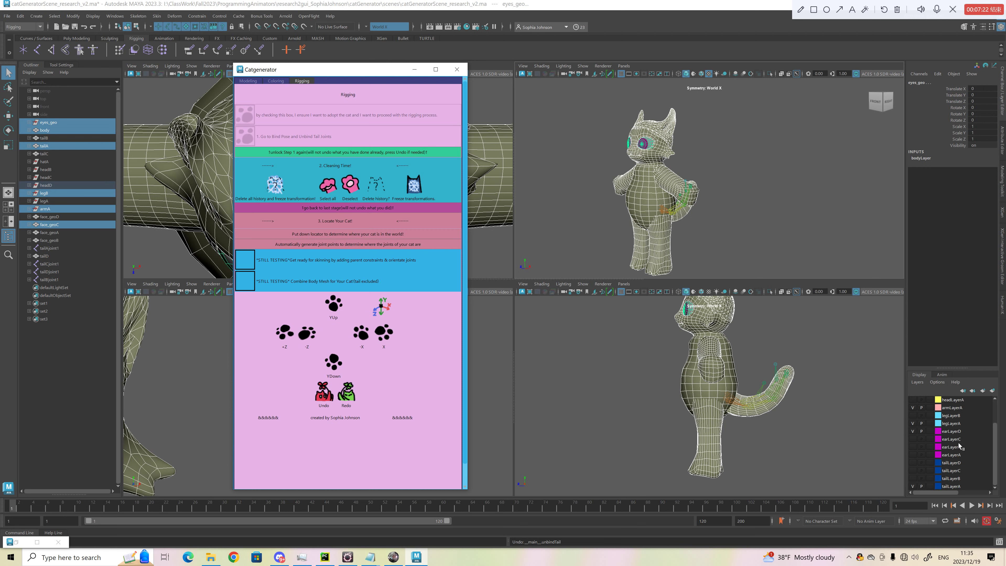
scroll(958, 434, up, 2)
scroll(958, 456, down, 2)
scroll(958, 454, up, 2)
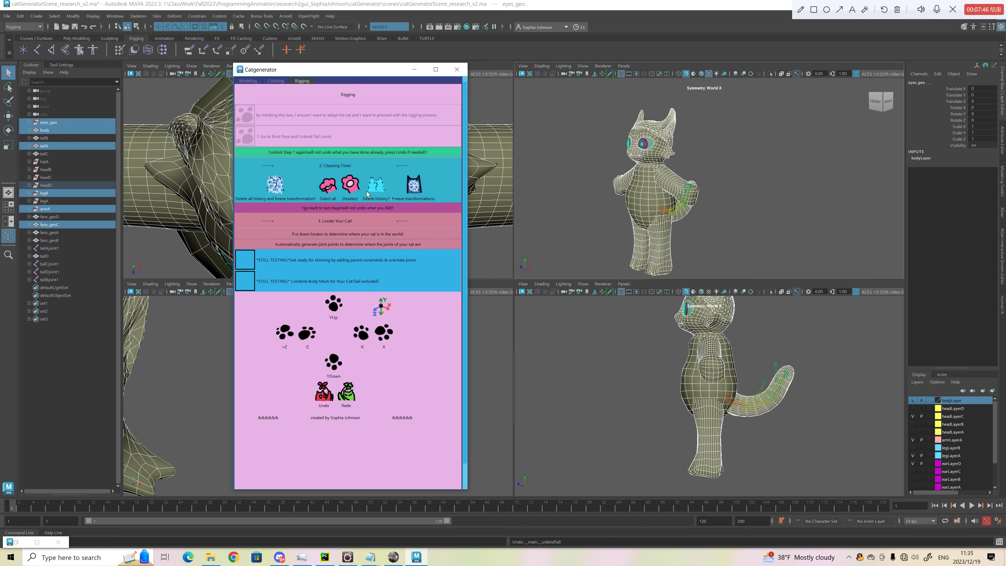
Clear the selection, then select every cat part and delete the meshes' history.
click(350, 184)
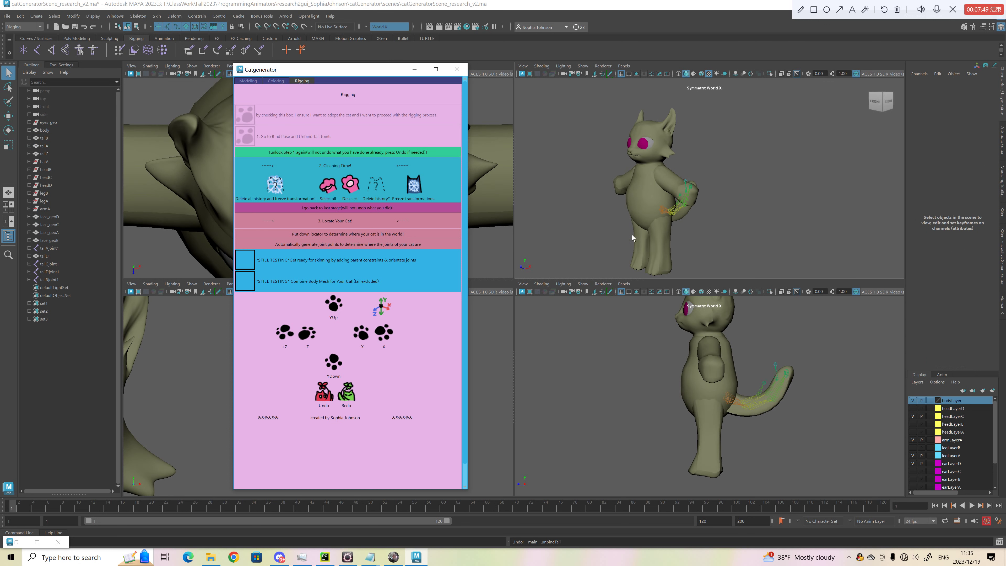
click(380, 190)
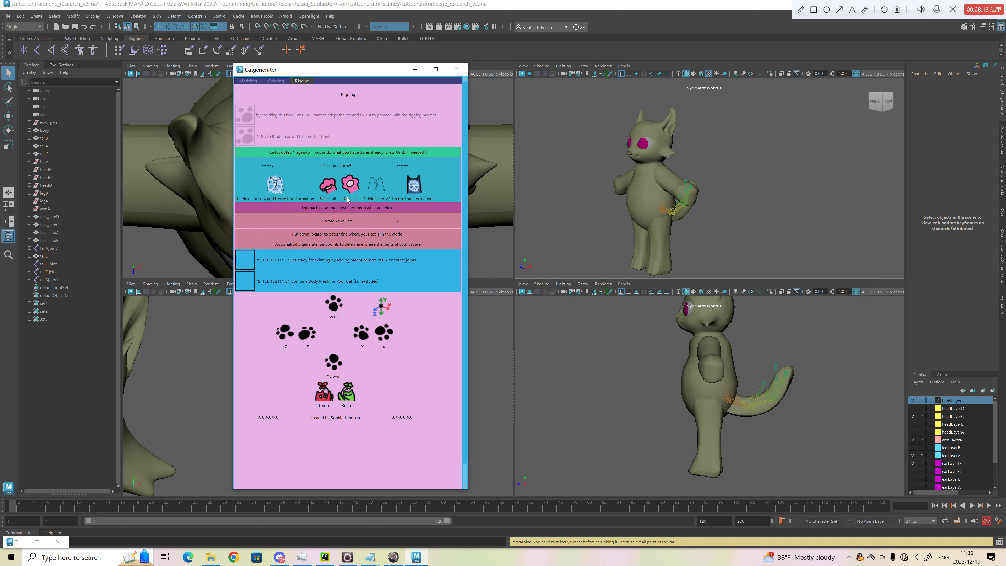
click(336, 193)
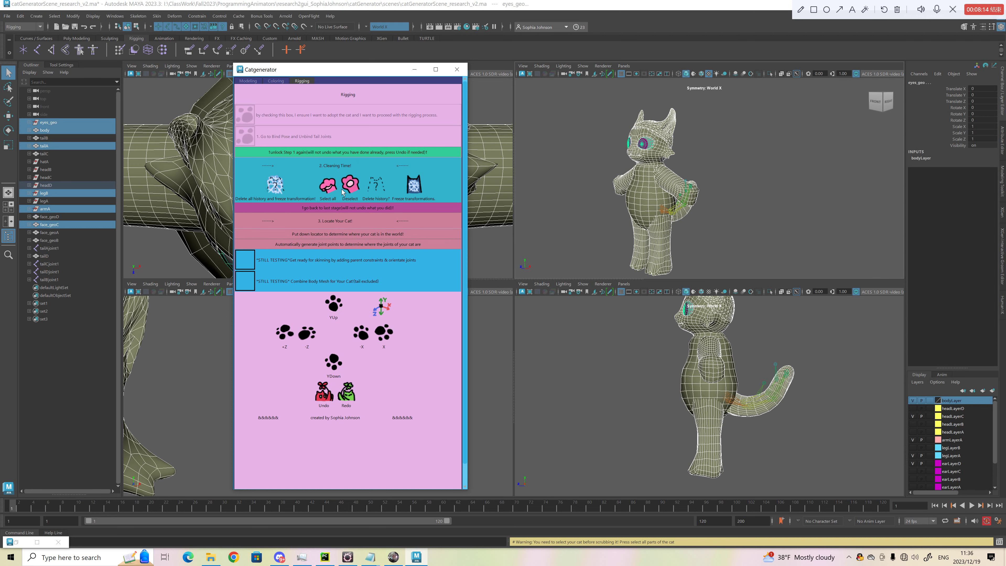
click(373, 192)
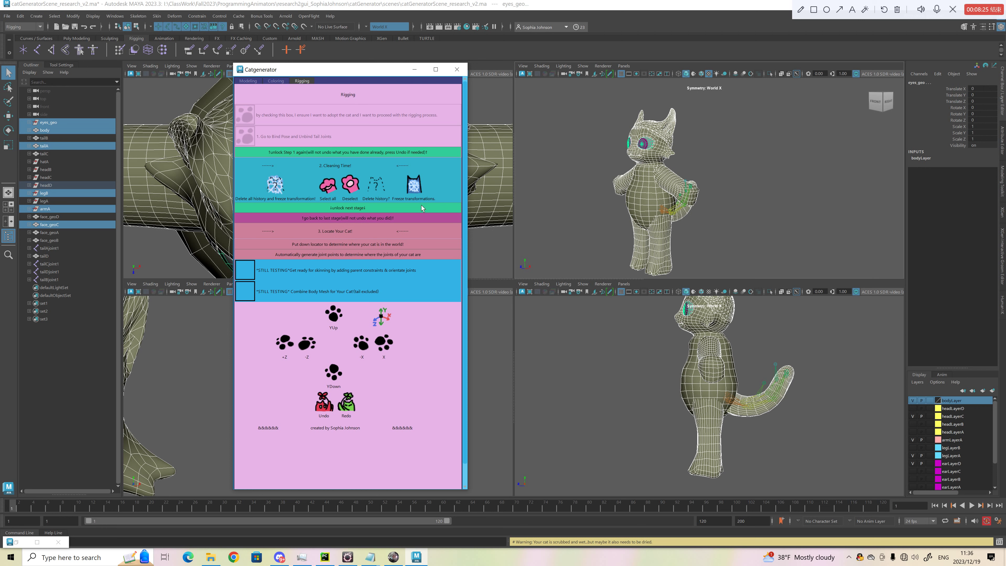
Freeze the cat's transformations, unlock the next stage, then return to the cleaning stage.
click(414, 185)
click(356, 211)
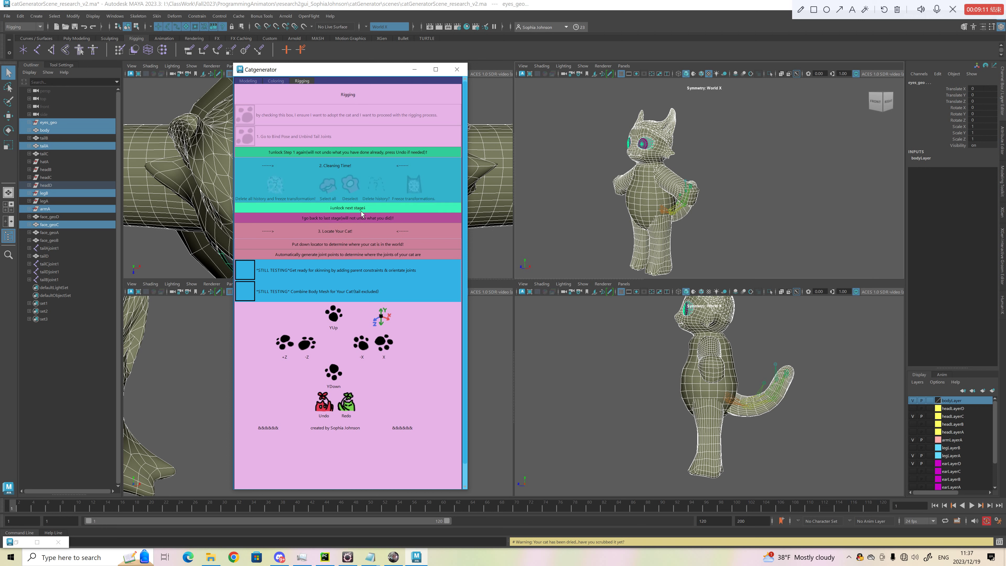
click(359, 218)
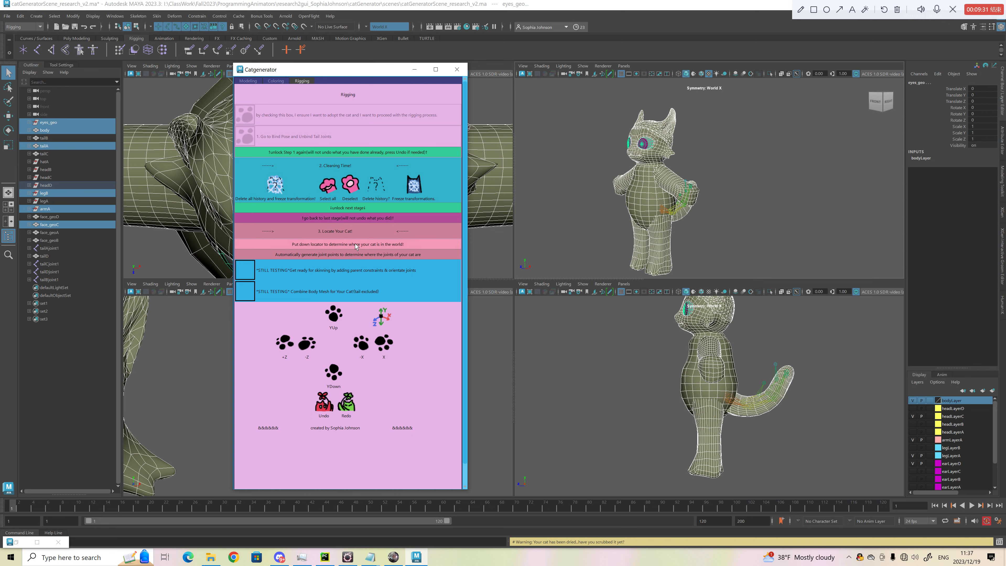
scroll(343, 244, down, 1)
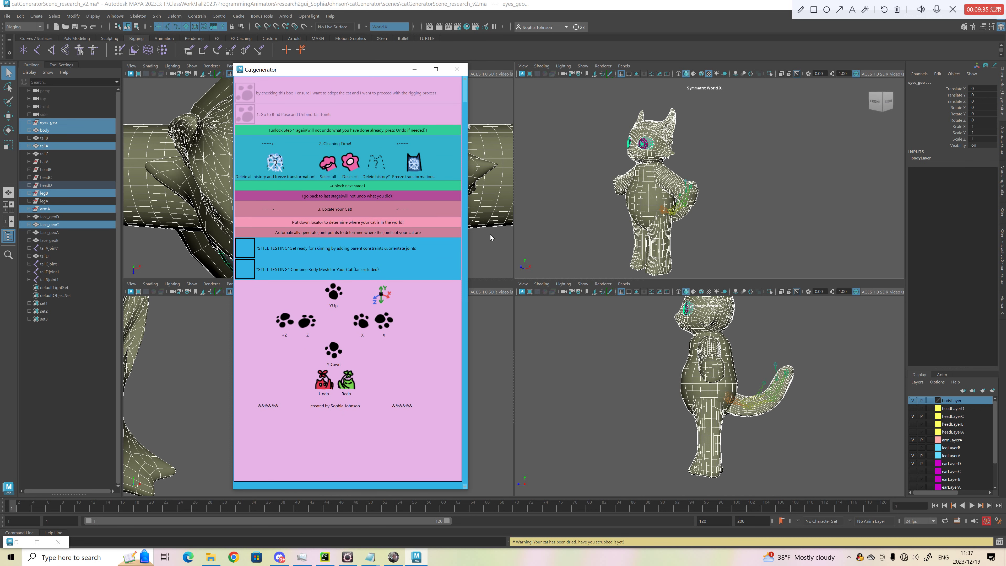
Deselect the cat and put down locatorCat underneath it.
click(355, 169)
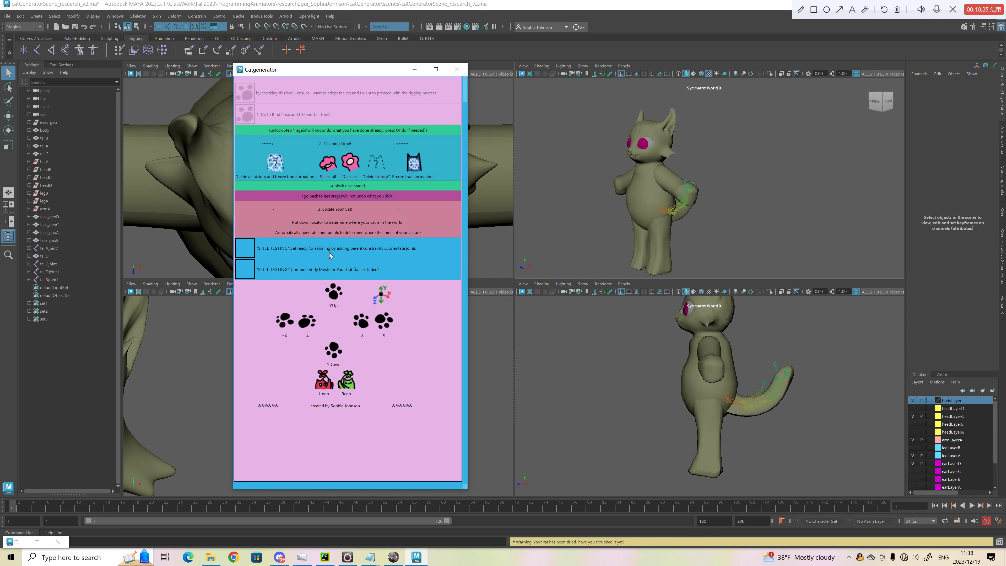
click(324, 229)
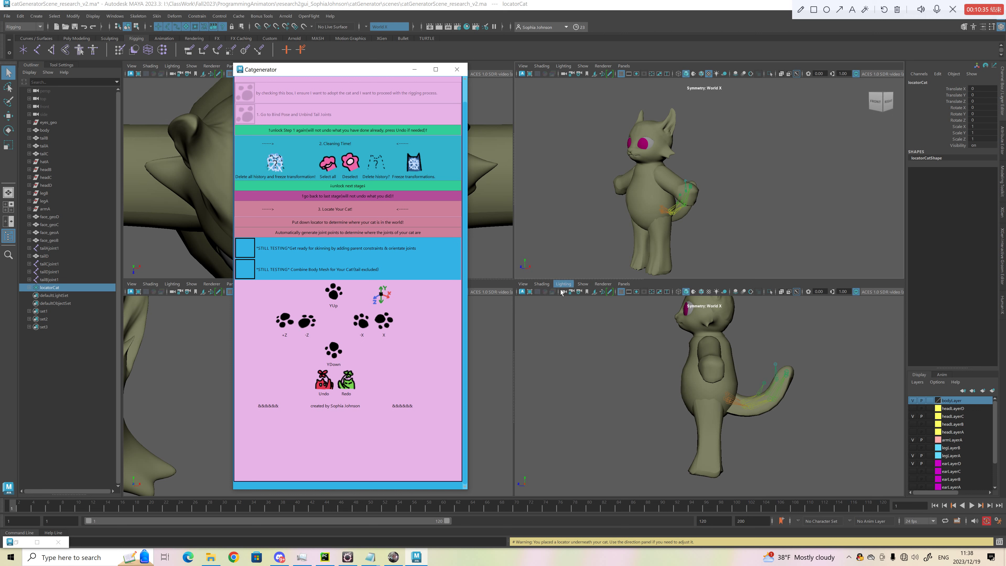
Select locatorCat in the Outliner.
click(542, 284)
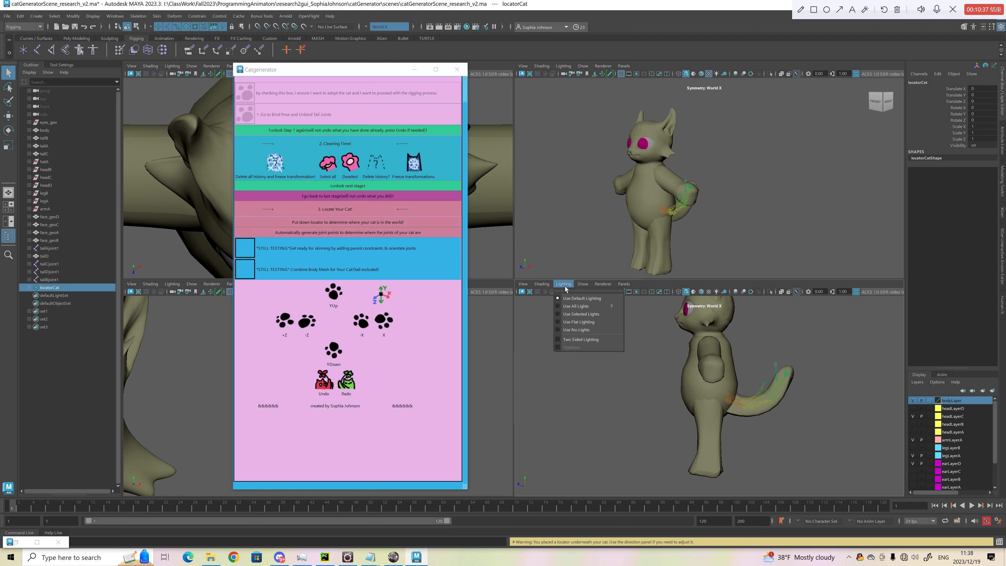
mouse_move(583, 283)
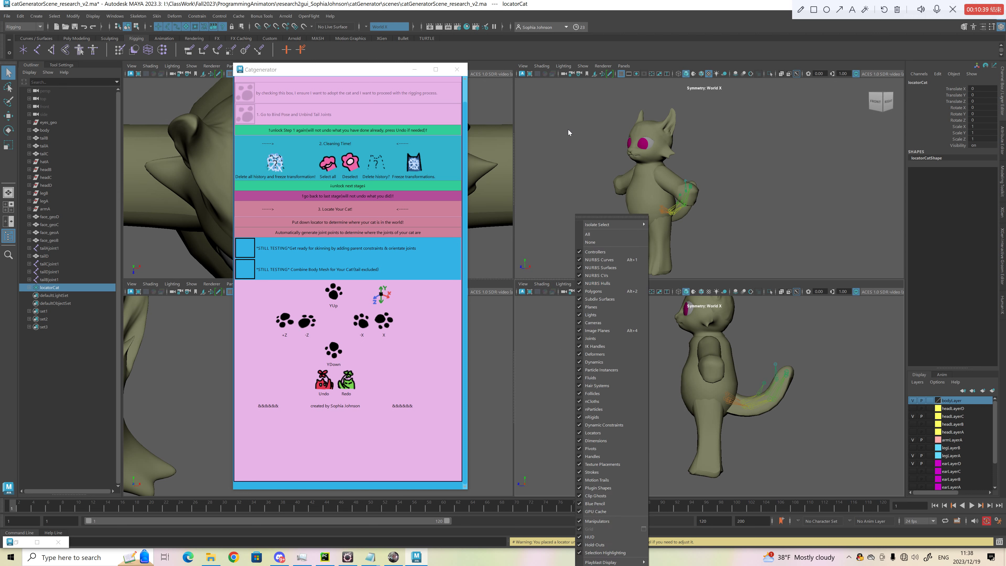
click(590, 153)
click(56, 288)
Move Catgenerator aside and frame the whole cat, with the top-right view facing front.
alt+drag(634, 373, 646, 376)
drag(313, 70, 566, 96)
scroll(250, 404, down, 10)
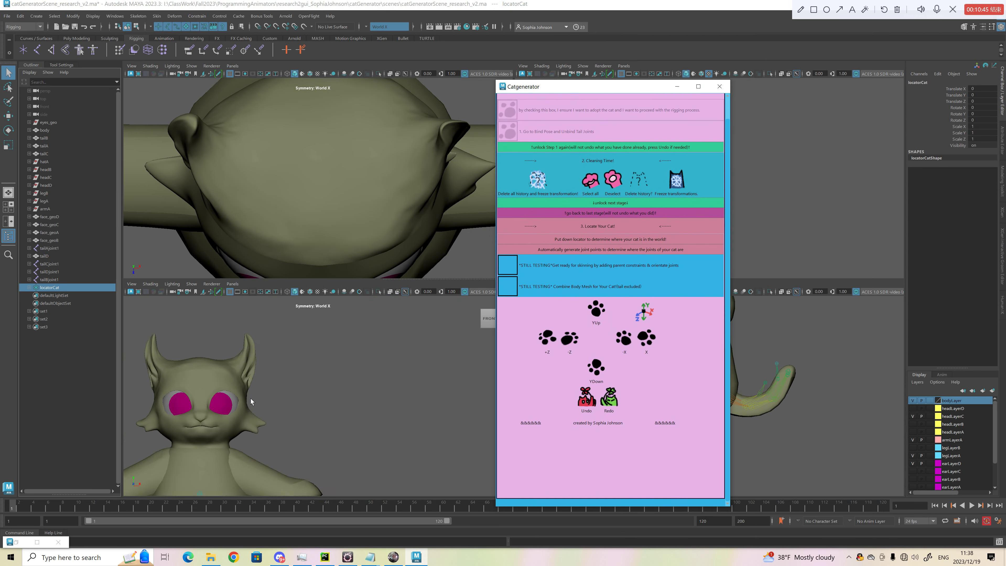
alt+middle_drag(281, 347, 270, 452)
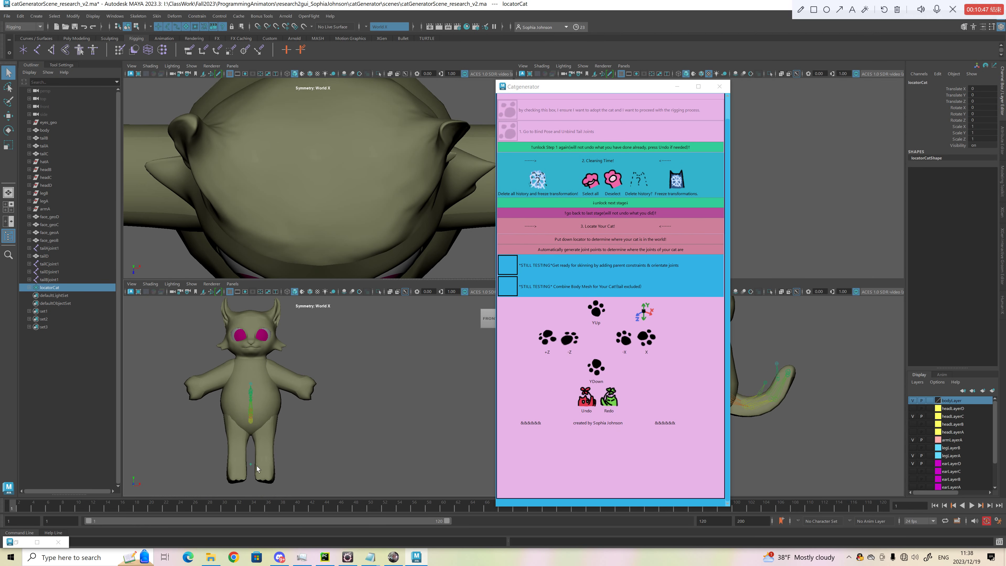
drag(614, 88, 456, 74)
alt+drag(708, 189, 709, 227)
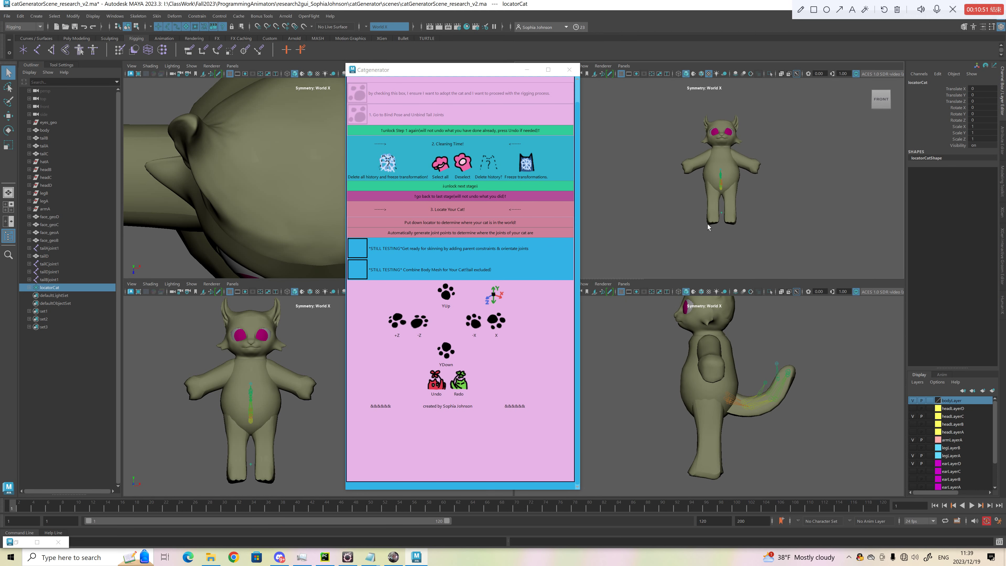
scroll(713, 206, down, 3)
scroll(728, 183, up, 5)
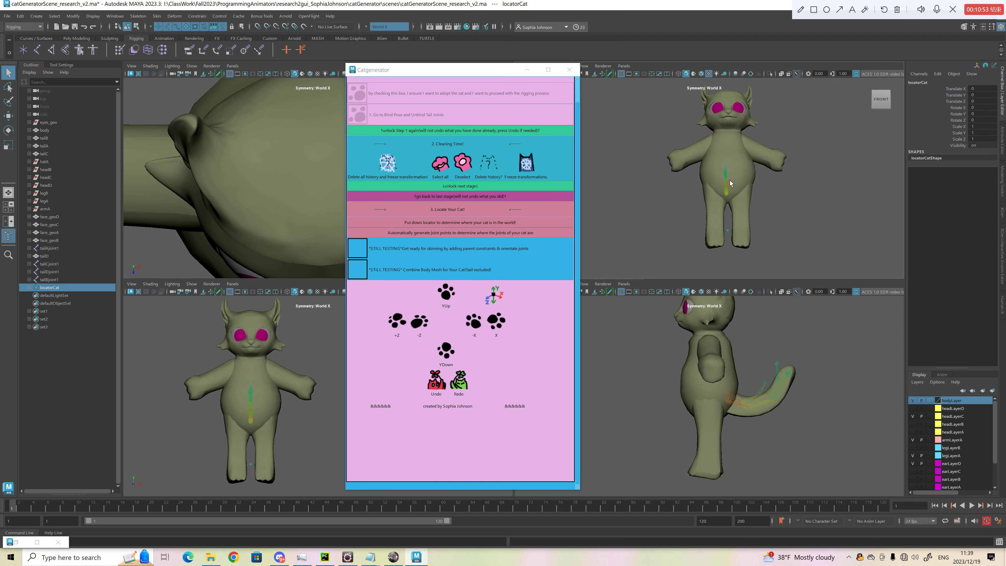
alt+middle_drag(728, 183, 714, 204)
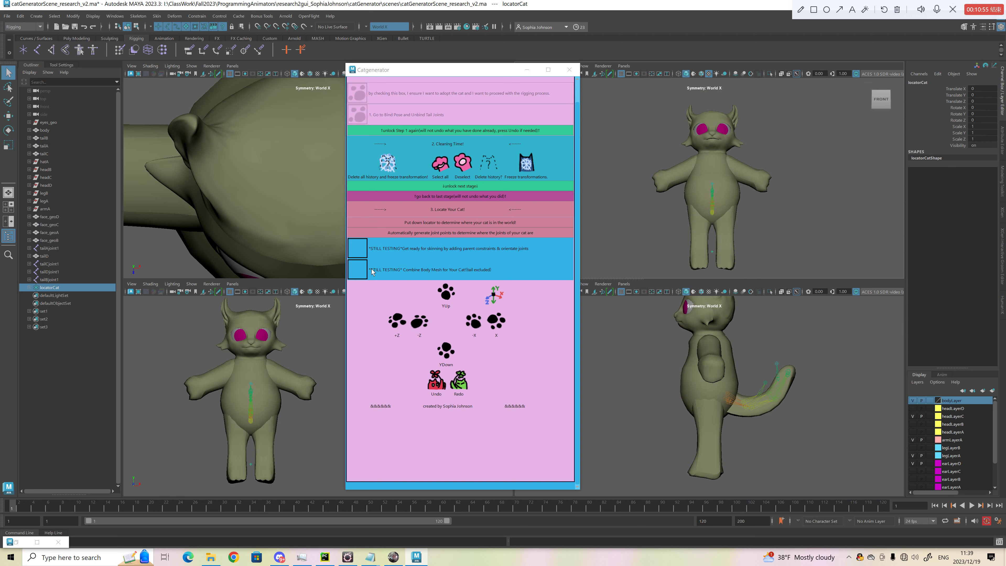
Nudge locatorCat up three steps along Y, then back down two.
click(453, 304)
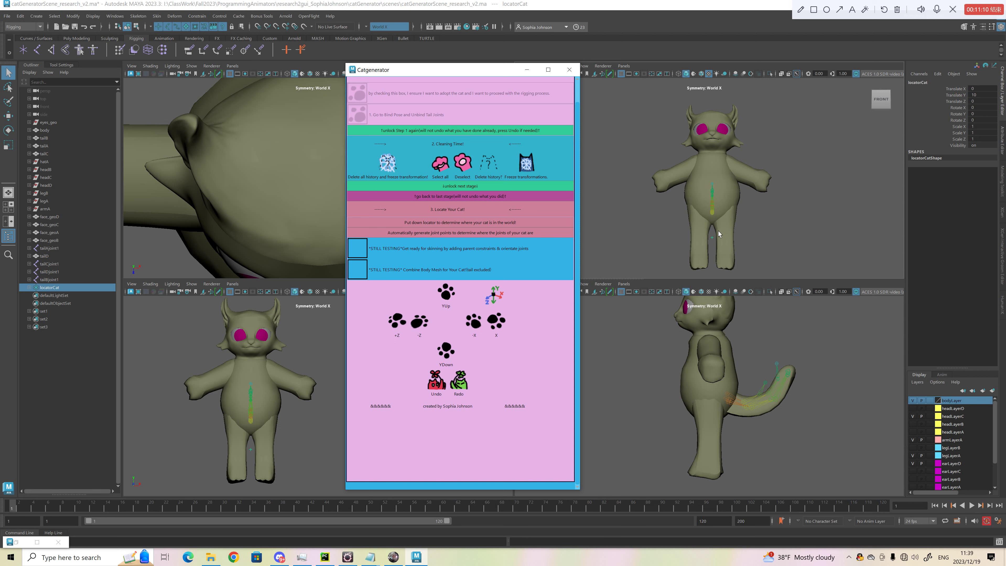
click(455, 300)
click(448, 300)
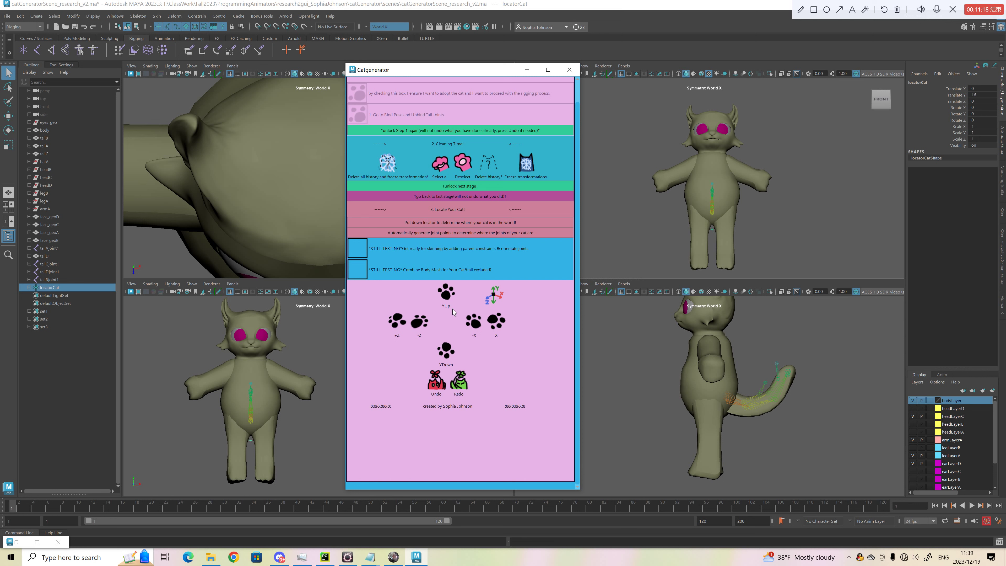
click(448, 359)
click(448, 358)
Move locatorCat twice toward negative X, then undo both moves.
click(475, 328)
click(484, 329)
scroll(451, 104, up, 2)
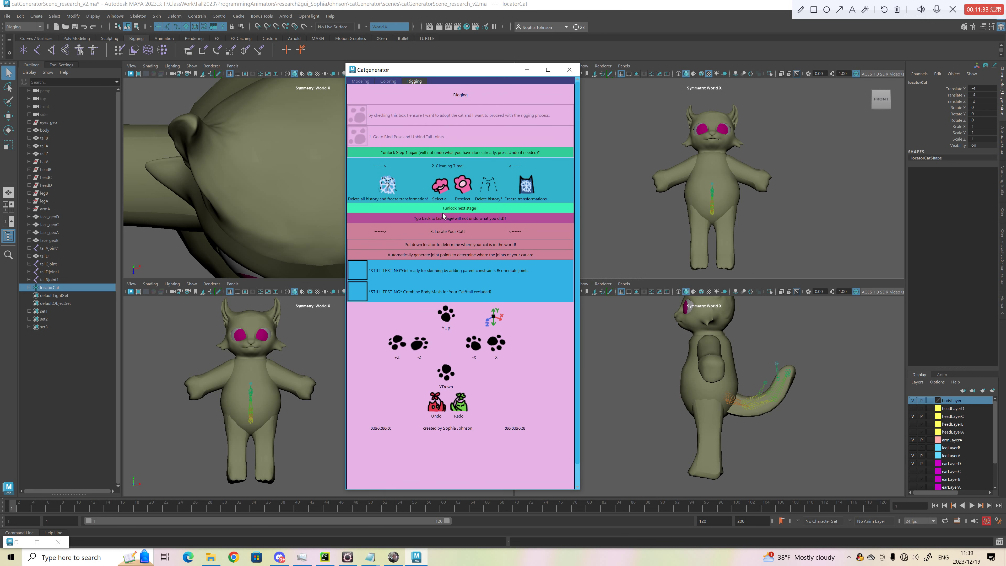
scroll(442, 213, down, 2)
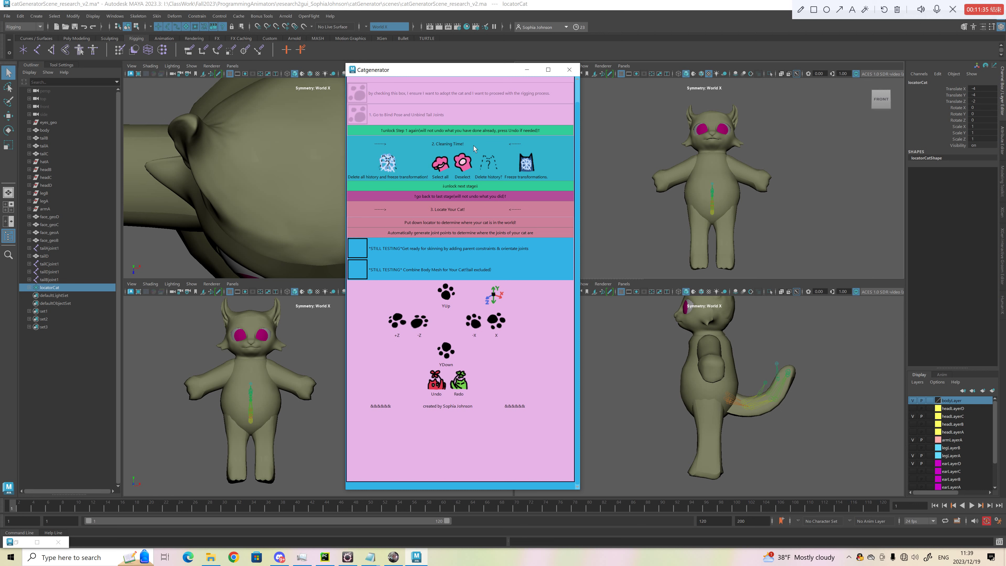
click(437, 382)
click(442, 395)
Shift locatorCat once toward negative X, then six steps toward positive X.
click(474, 322)
click(503, 326)
click(503, 326)
click(503, 326)
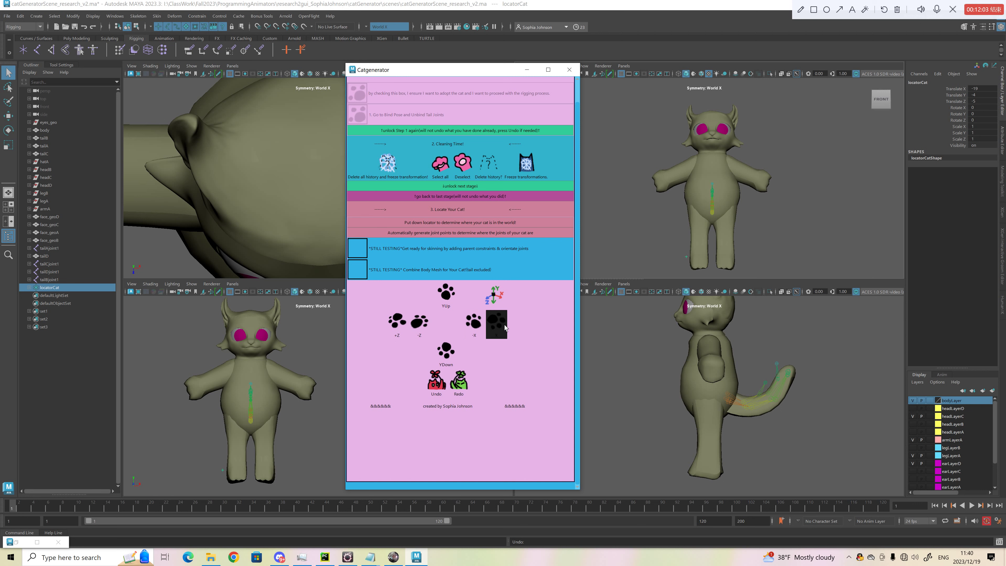
click(503, 326)
click(503, 327)
click(504, 326)
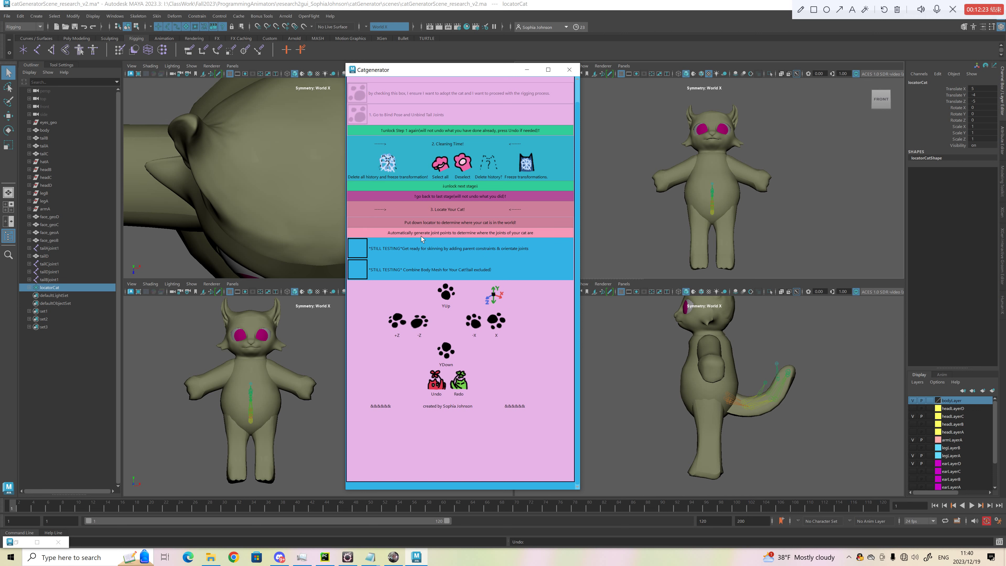
Generate the joint points from locatorCat, reframe the views, and select headjoint2.
click(449, 238)
alt+drag(799, 173, 783, 181)
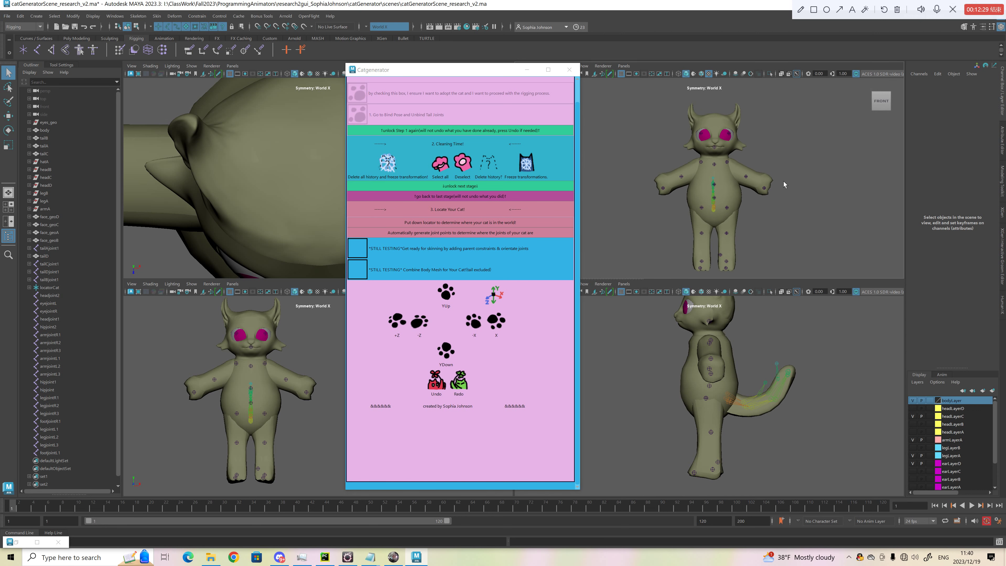
drag(474, 76, 512, 92)
alt+drag(640, 310, 728, 361)
alt+drag(310, 374, 306, 370)
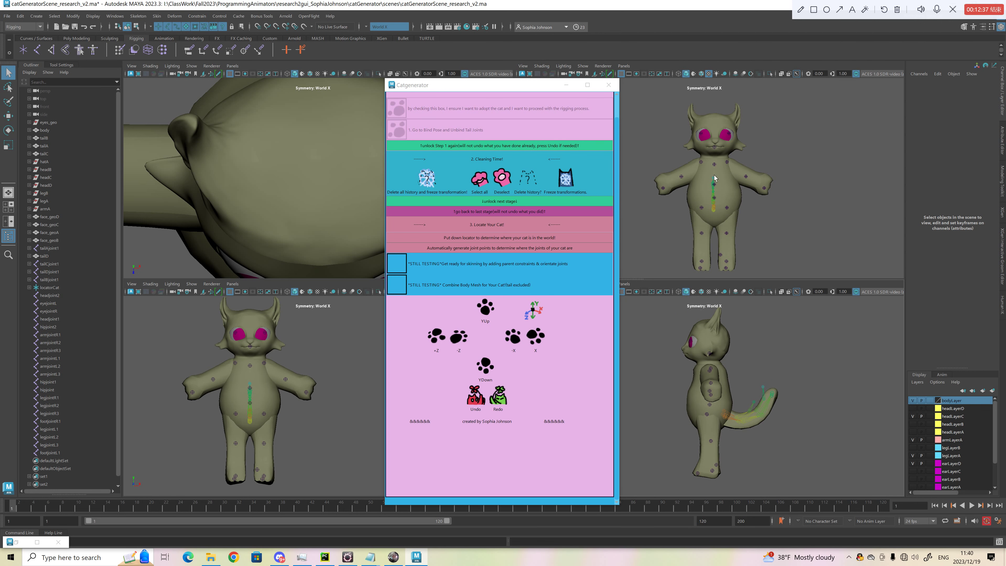
scroll(74, 341, down, 1)
click(60, 290)
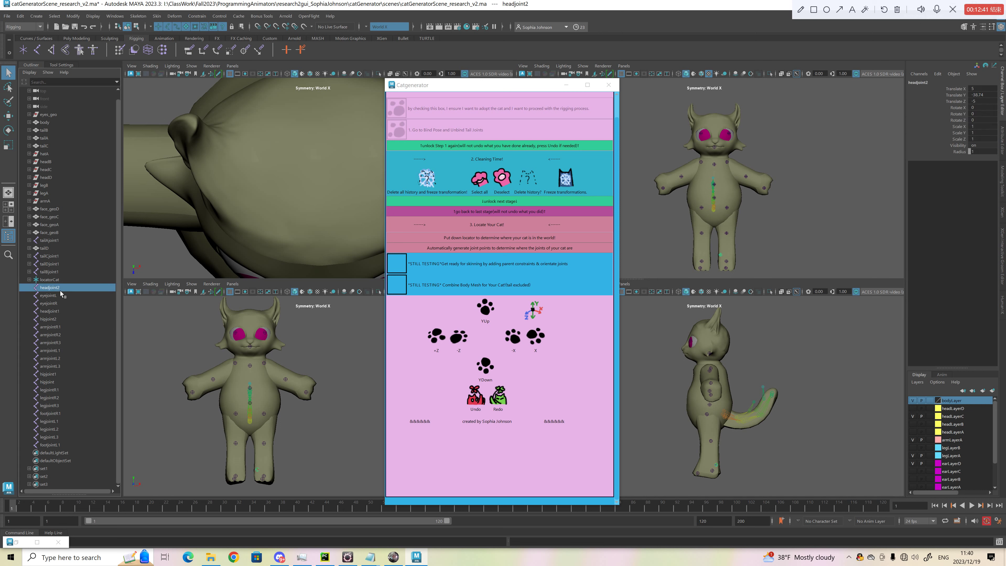
Inspect the generated arm, hip, head and eye joints one by one in the Outliner.
click(69, 313)
click(70, 327)
click(70, 344)
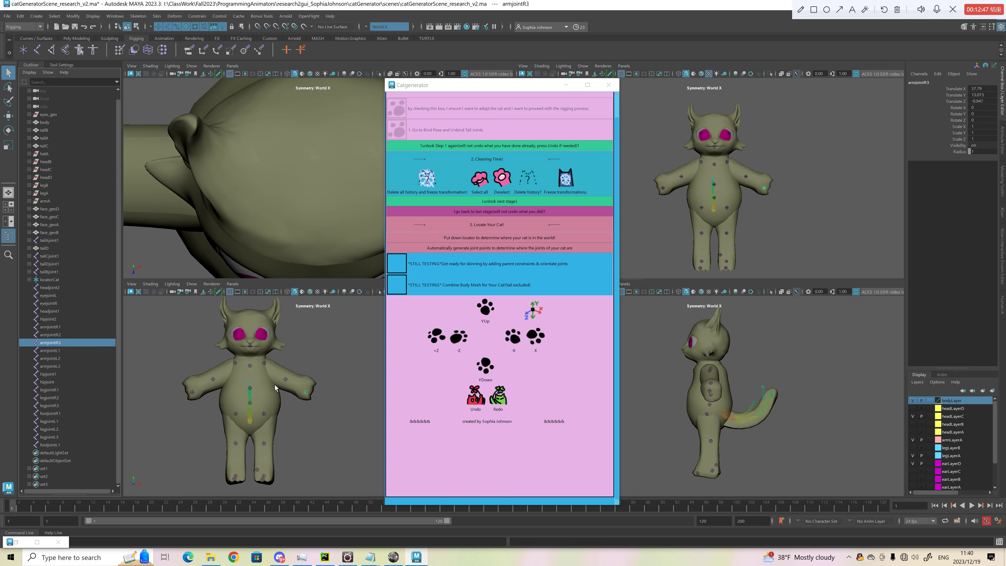
click(79, 335)
click(76, 327)
click(74, 320)
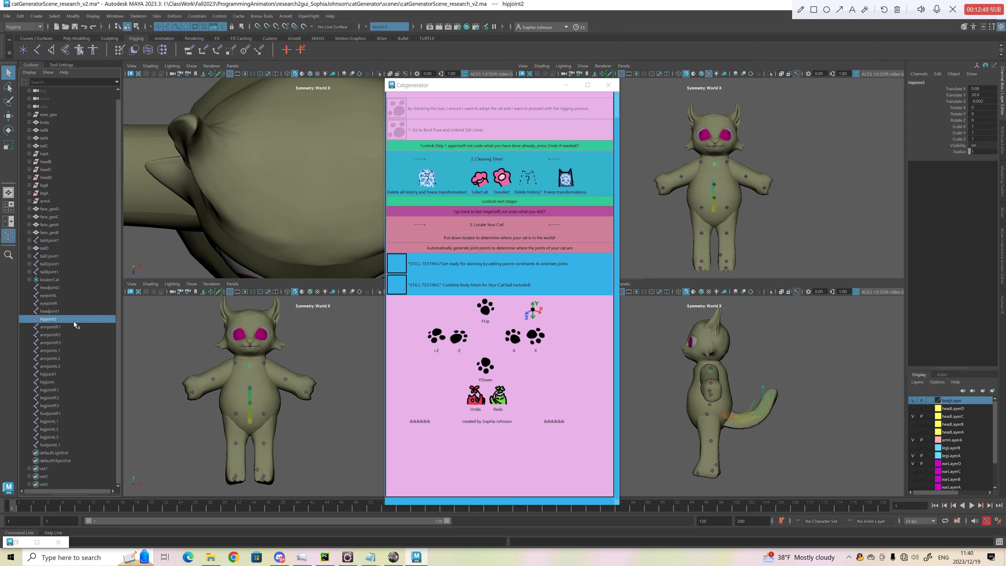
click(71, 312)
click(69, 305)
click(67, 297)
key(Up)
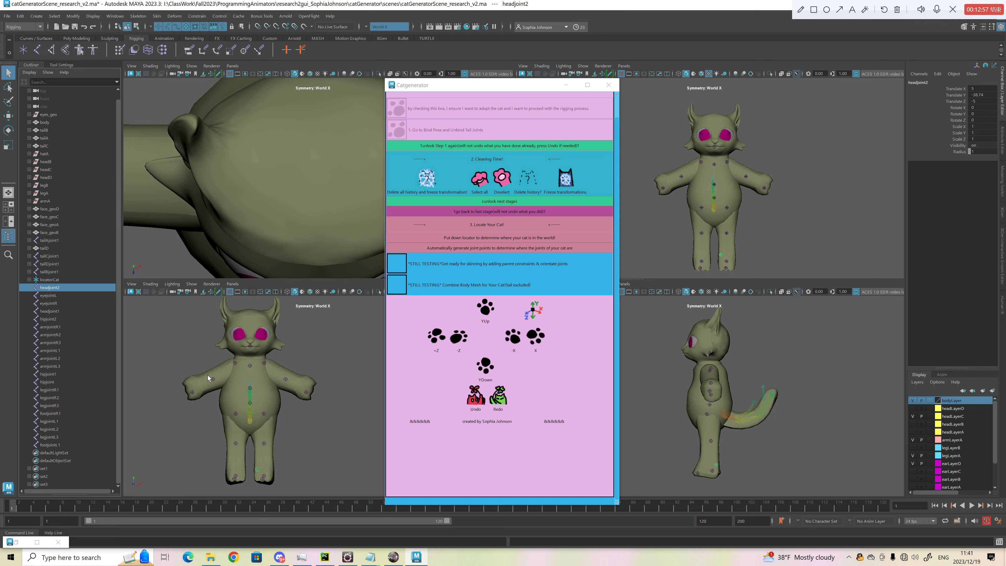
Select legjointR1, armjointR1, headjoint1 and eyejointL in turn.
click(235, 413)
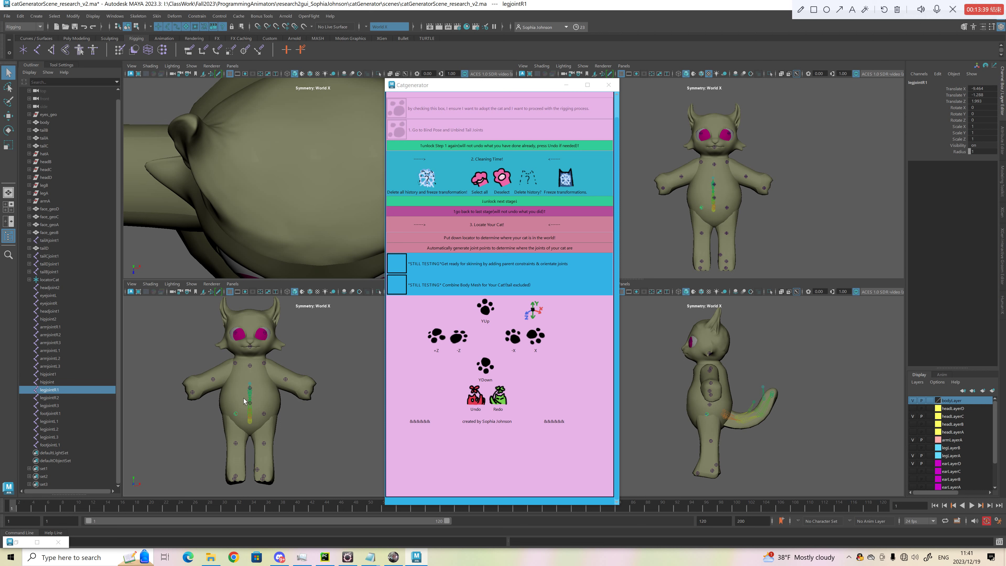
click(267, 367)
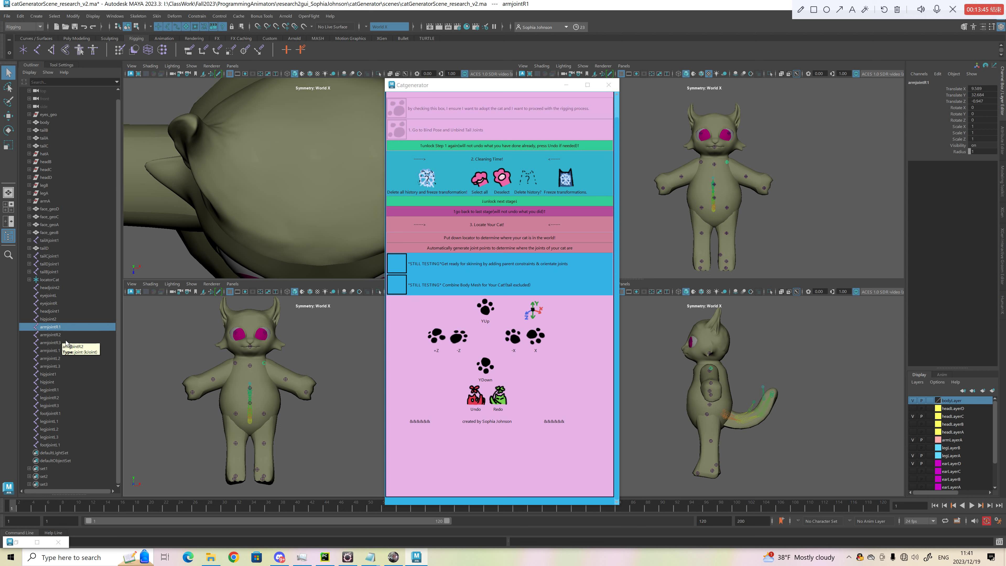
click(67, 311)
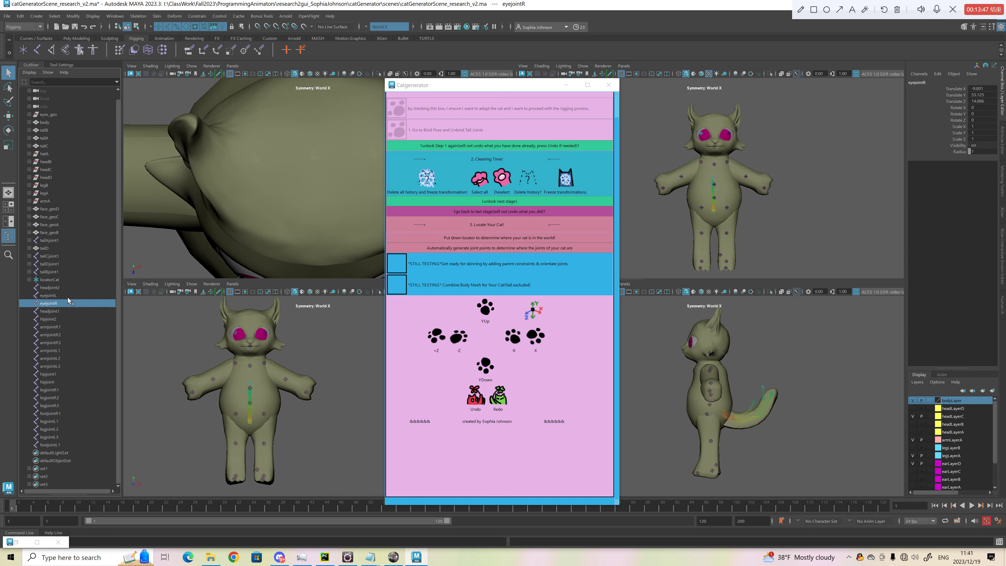
click(69, 295)
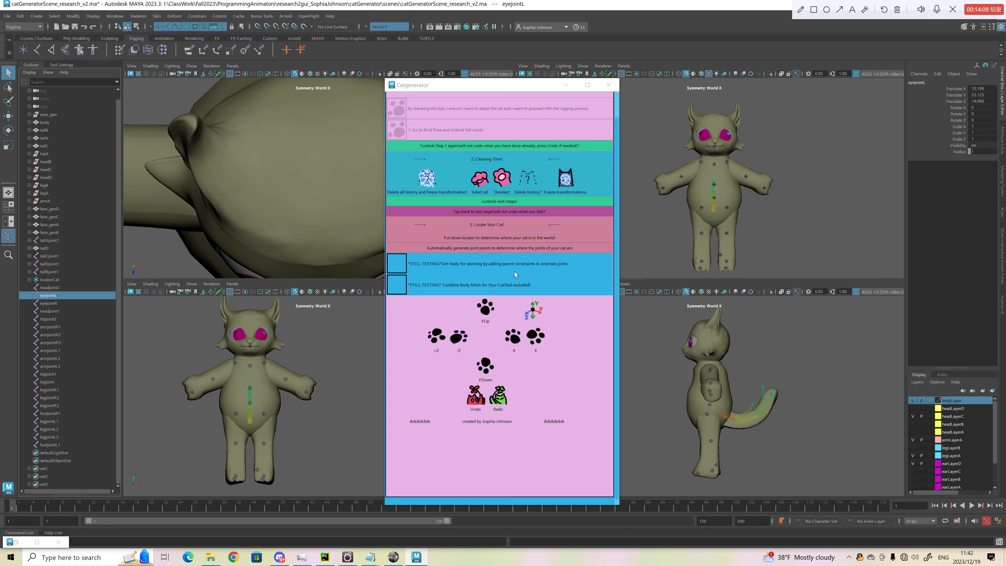
Show the cat's side, then select and expand the tail chain tailBjoint1 to tailBjoint4.
alt+drag(763, 211, 741, 212)
mouse_move(741, 212)
alt+middle_down()
mouse_move(670, 210)
mouse_move(726, 204)
alt+middle_up()
scroll(702, 210, up, 3)
click(701, 209)
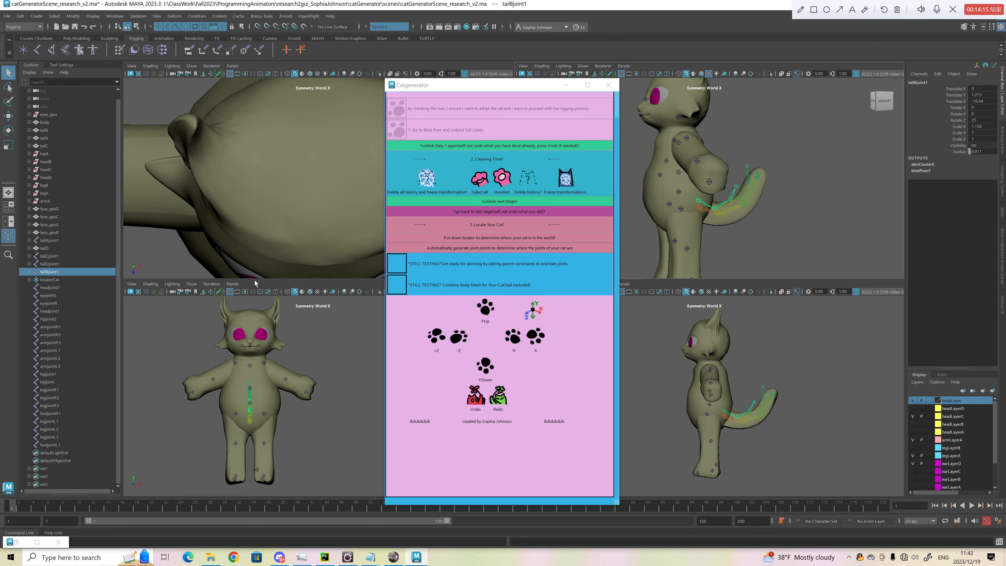
click(28, 272)
click(34, 279)
click(39, 288)
shift+click(64, 295)
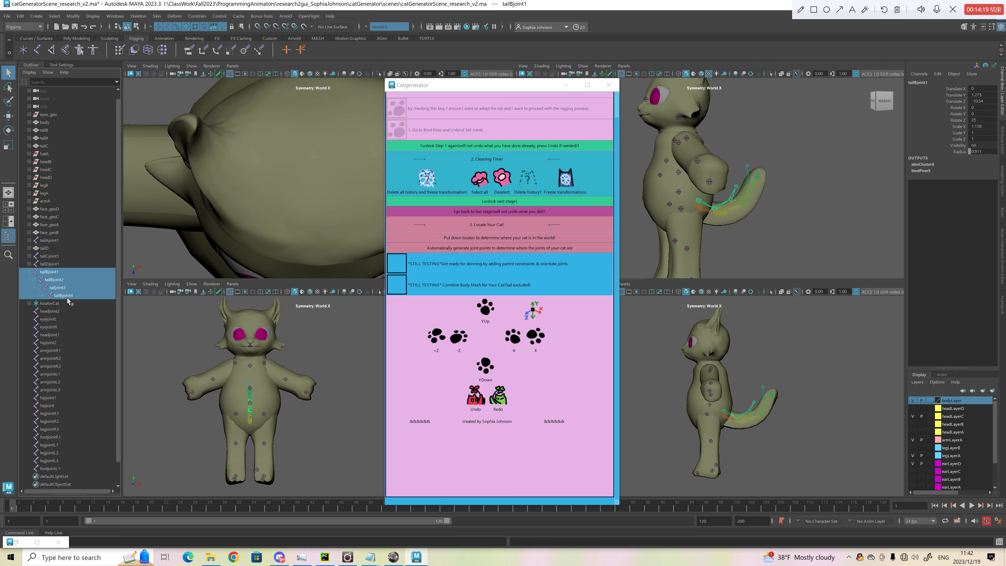
Create parent-constrained _skin joints for the tail, expand them, and toggle body-mesh combining on and off.
click(410, 266)
click(29, 421)
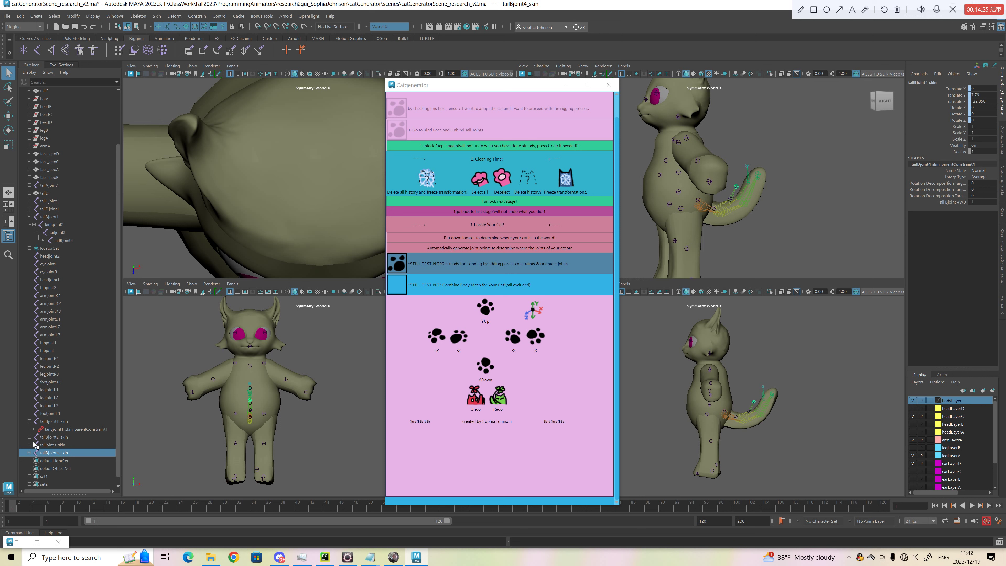
click(29, 436)
click(28, 453)
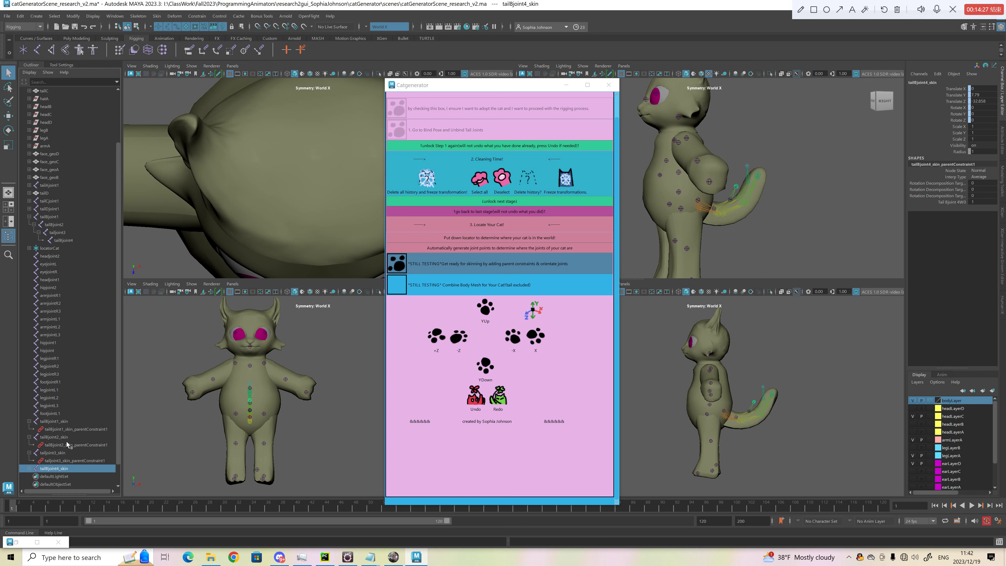
scroll(67, 443, down, 1)
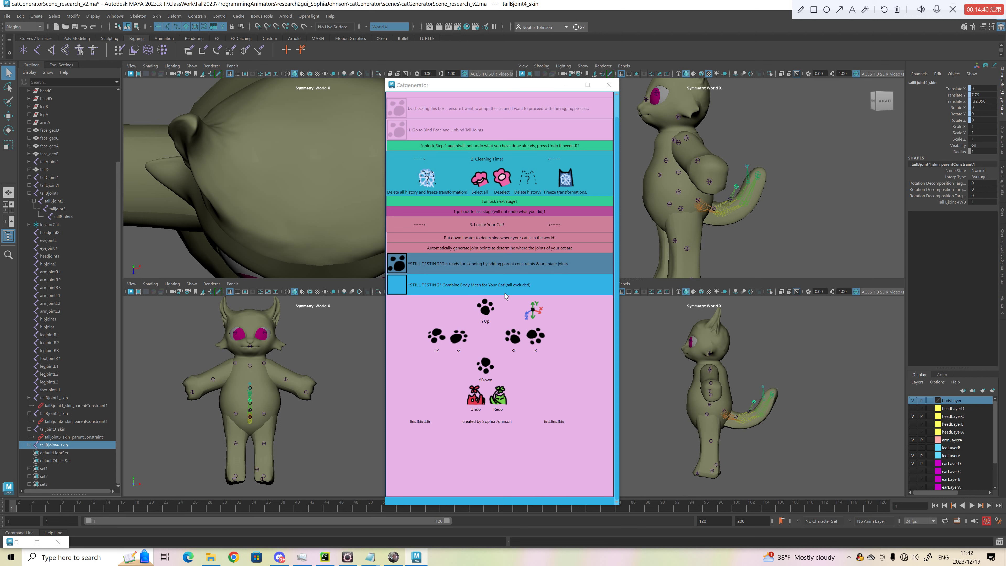
click(405, 290)
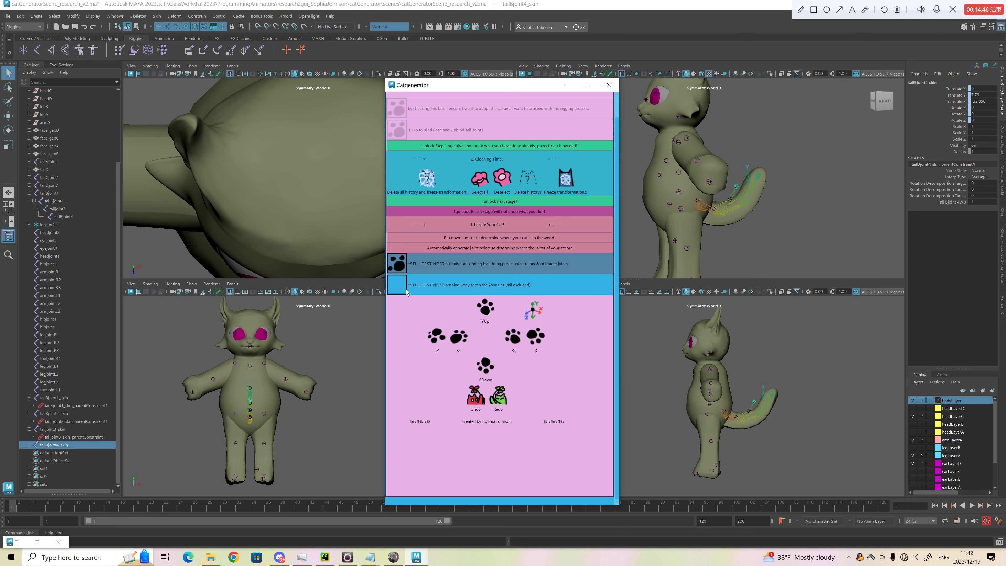
click(407, 288)
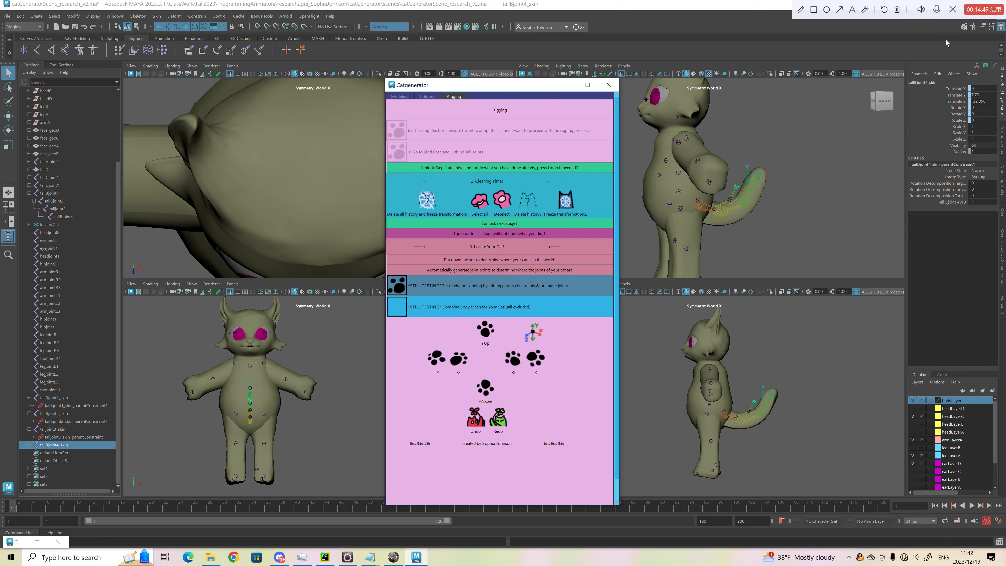